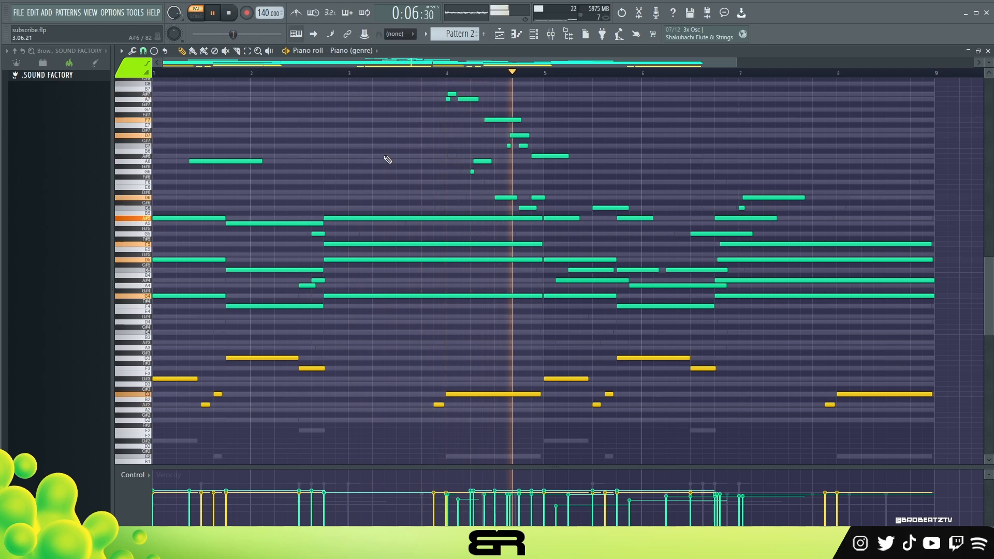
Step: Stop the pattern, mute the Tribal (genre) channel and briefly play Piano (genre) on its own
key(space)
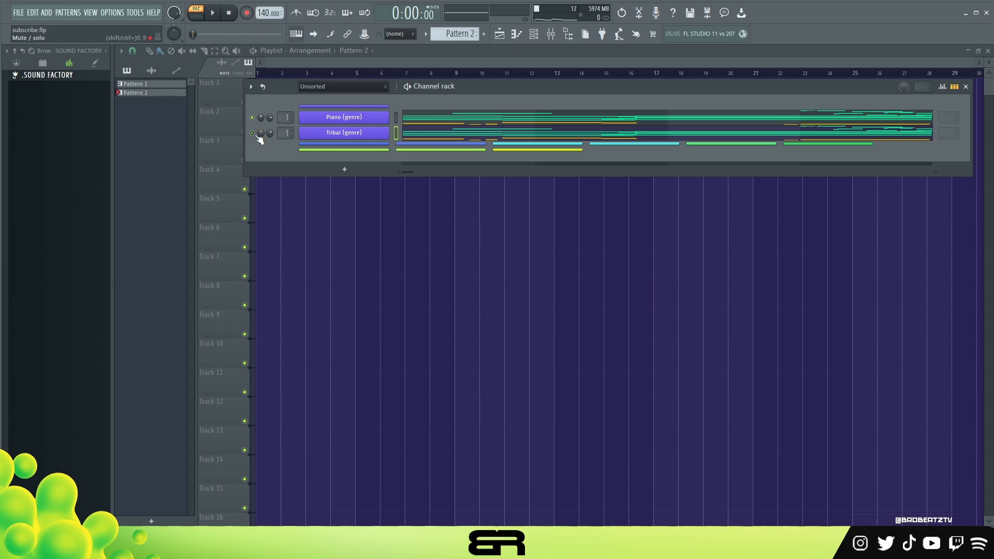
key(space)
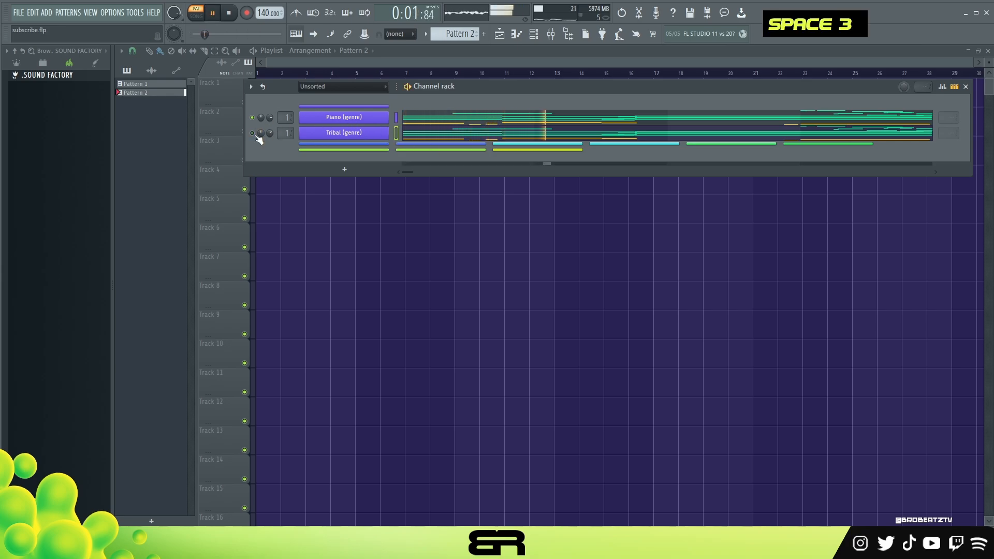
key(space)
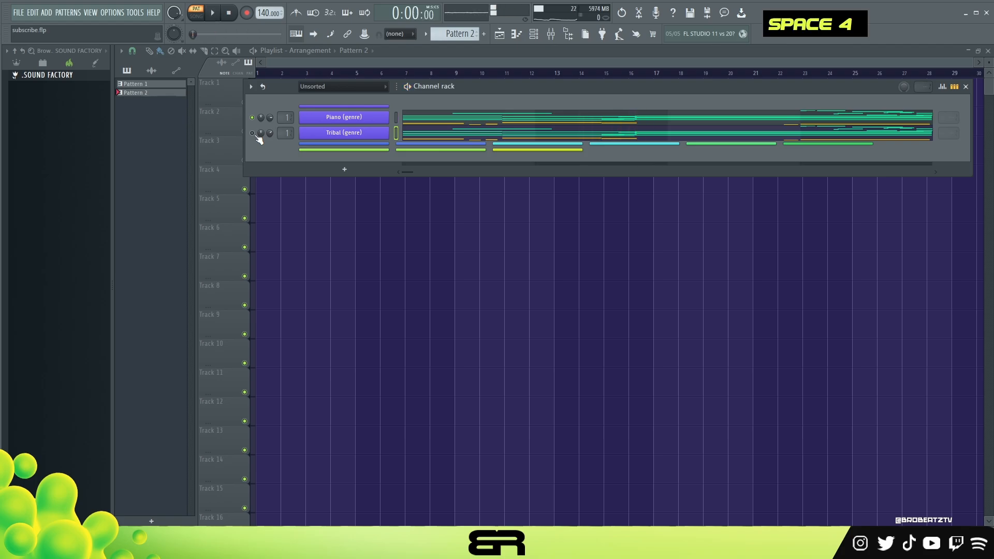
Step: Check the Tribal (genre) channel's instrument, unmute the channel and play it together with Piano (genre)
click(338, 136)
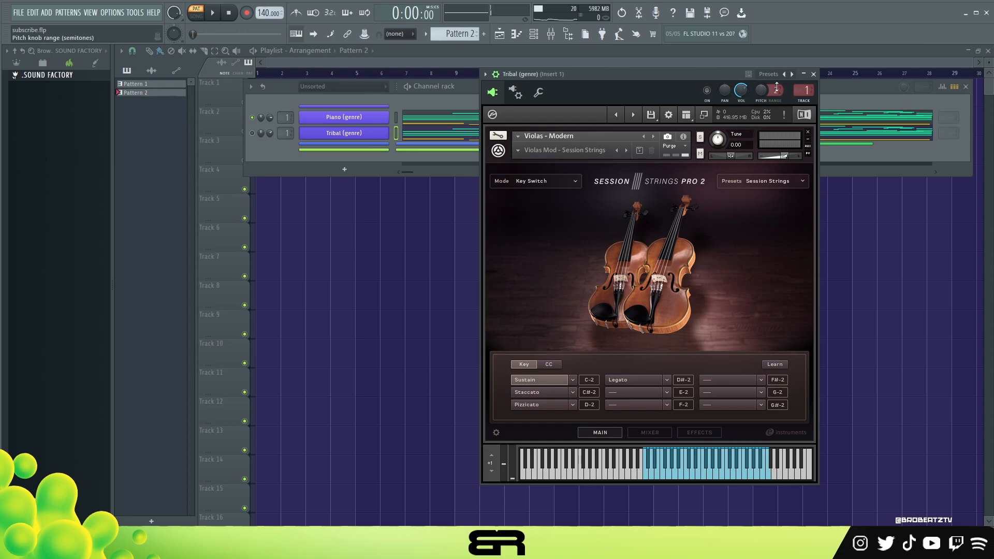
click(813, 74)
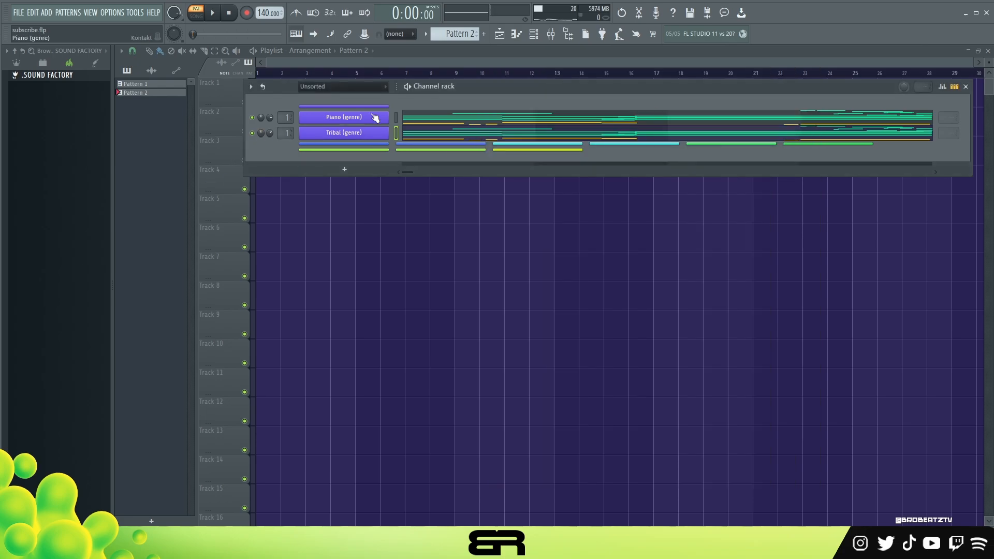
key(space)
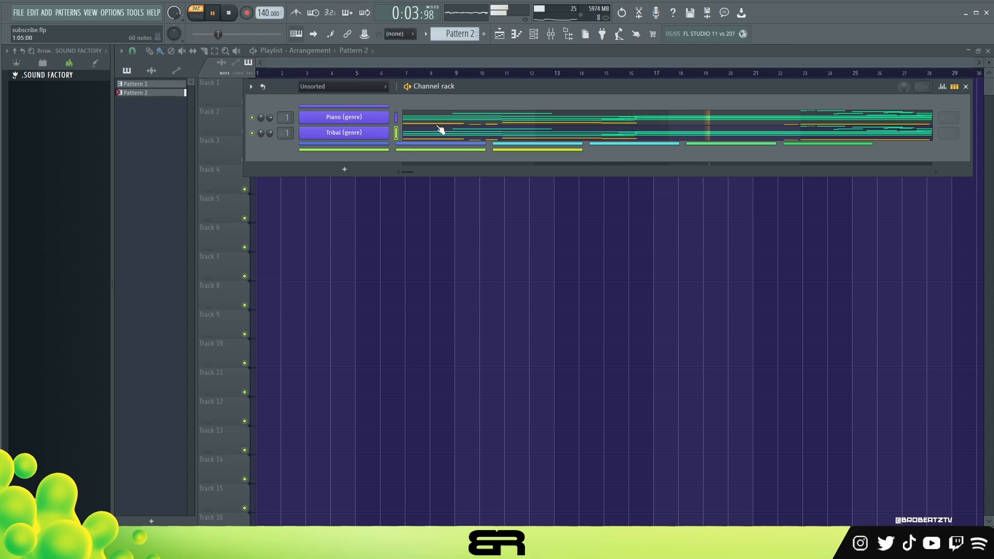
key(space)
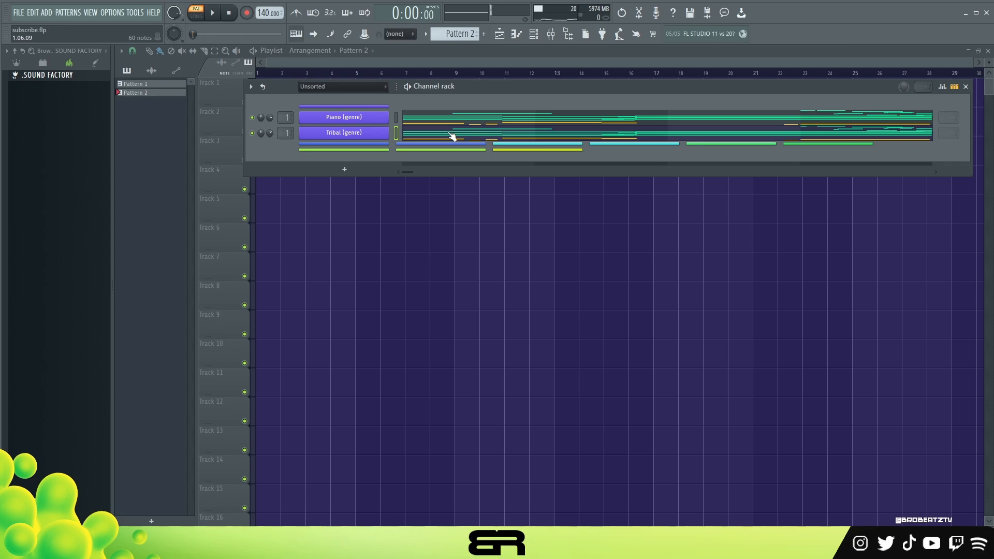
Step: Open the first Synth Tribal (genre) channel's notes and play both Synth Tribal layers with the channel rack visible
drag(459, 89, 458, 89)
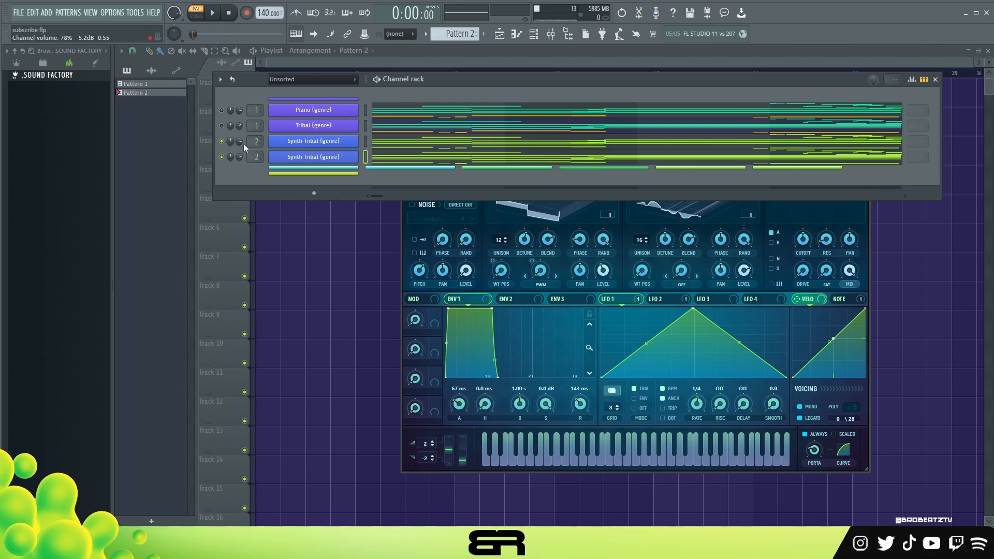
click(406, 143)
scroll(372, 171, down, 1)
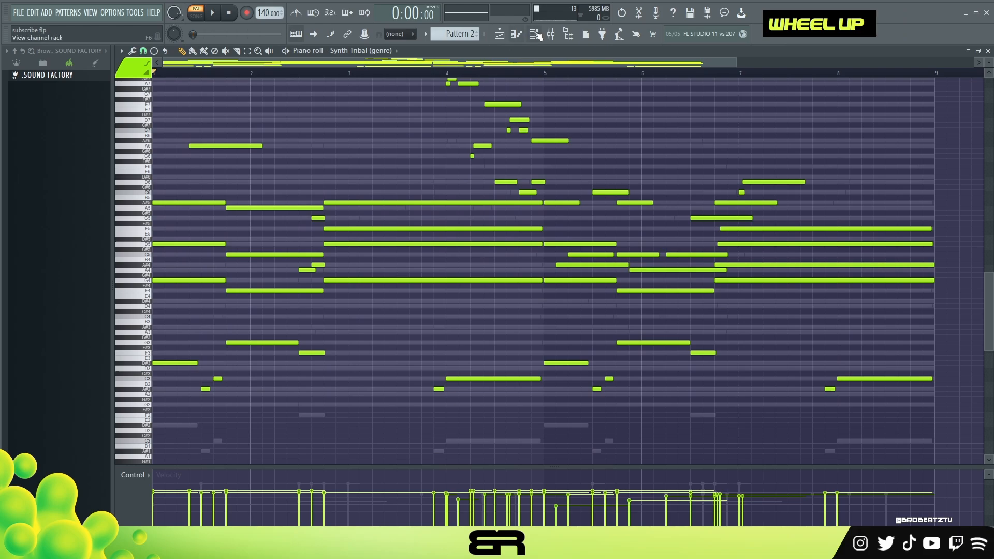
key(F6)
click(214, 14)
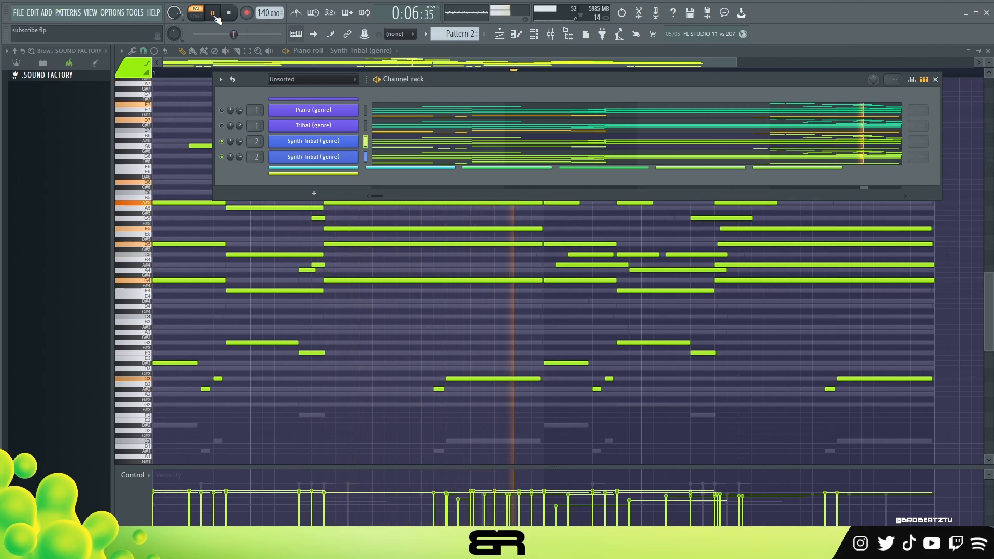
key(space)
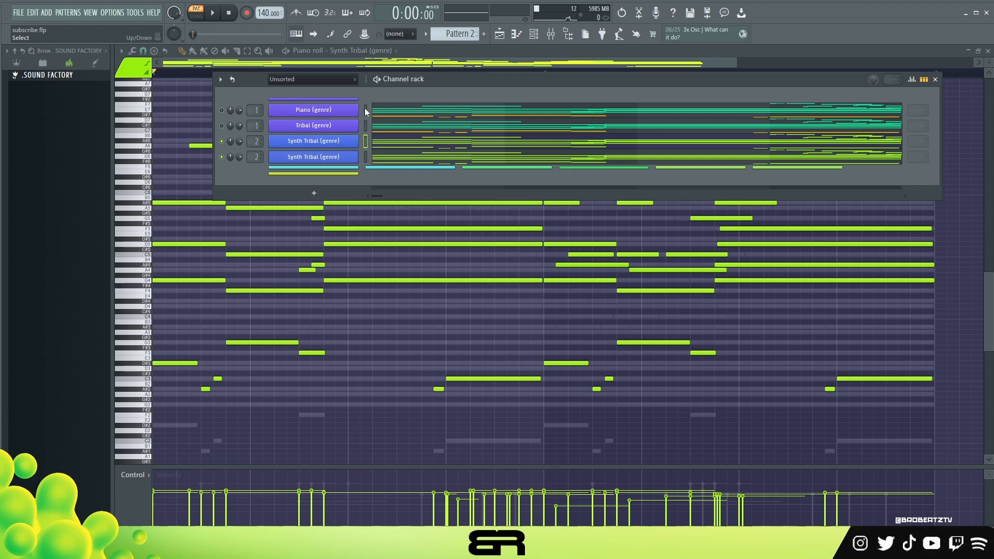
Step: Unmute Piano (genre) and Tribal (genre), mute both Synth Tribal channels, and play the two acoustic layers
click(222, 111)
ctrl+click(222, 126)
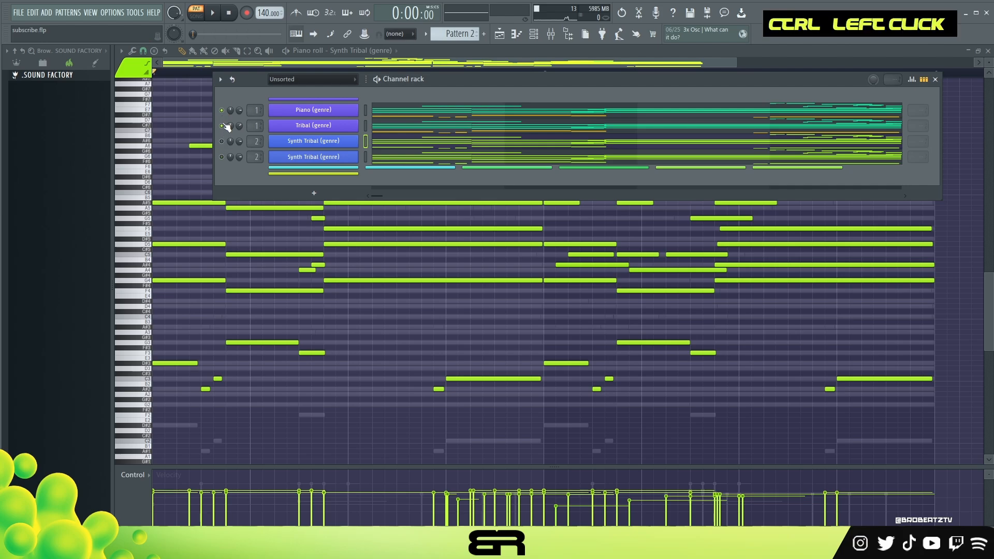
key(space)
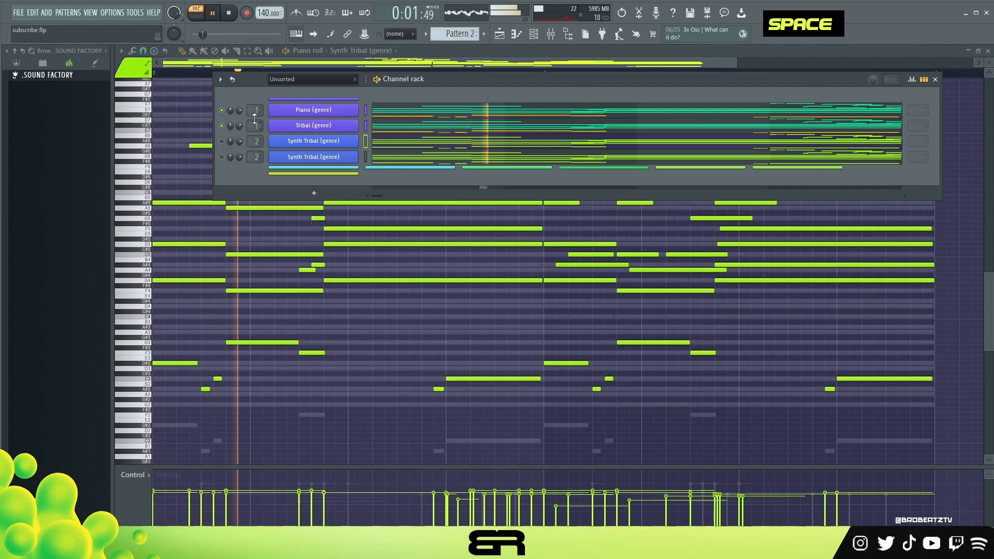
key(space)
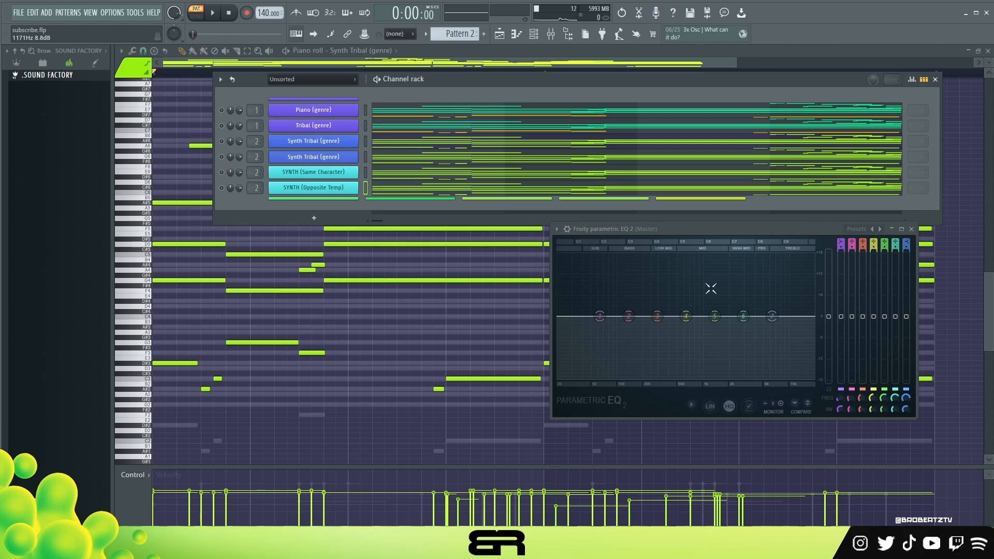
Step: Try cuts and boosts with band 4 of the master EQ to illustrate the tone of the layers
mouse_move(686, 317)
mouse_down()
mouse_move(661, 297)
mouse_move(656, 271)
mouse_move(595, 282)
mouse_move(721, 343)
mouse_move(676, 349)
mouse_move(692, 337)
mouse_move(694, 317)
mouse_move(690, 326)
mouse_up()
ctrl+click(316, 190)
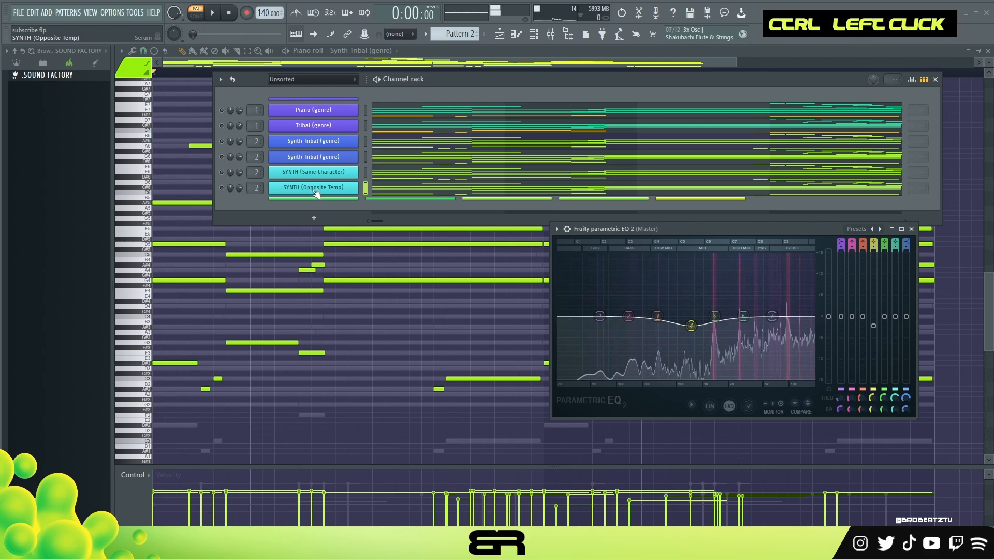
ctrl+double_click(305, 112)
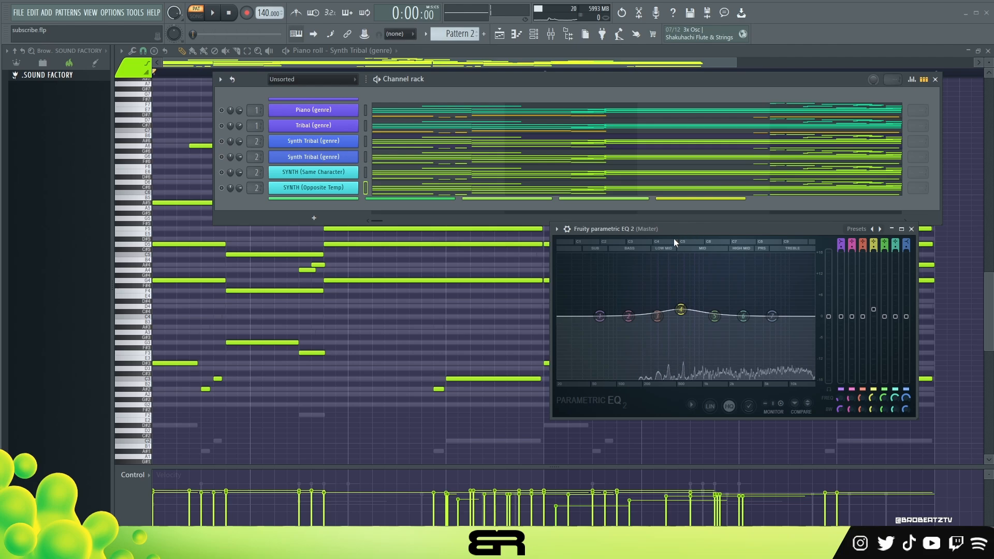
drag(680, 309, 681, 312)
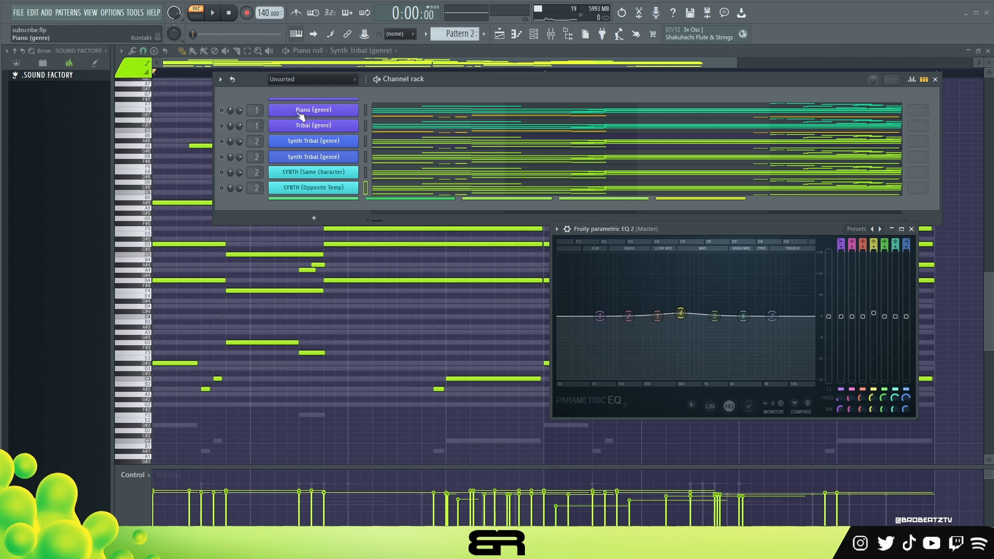
drag(680, 313, 645, 279)
ctrl+click(646, 279)
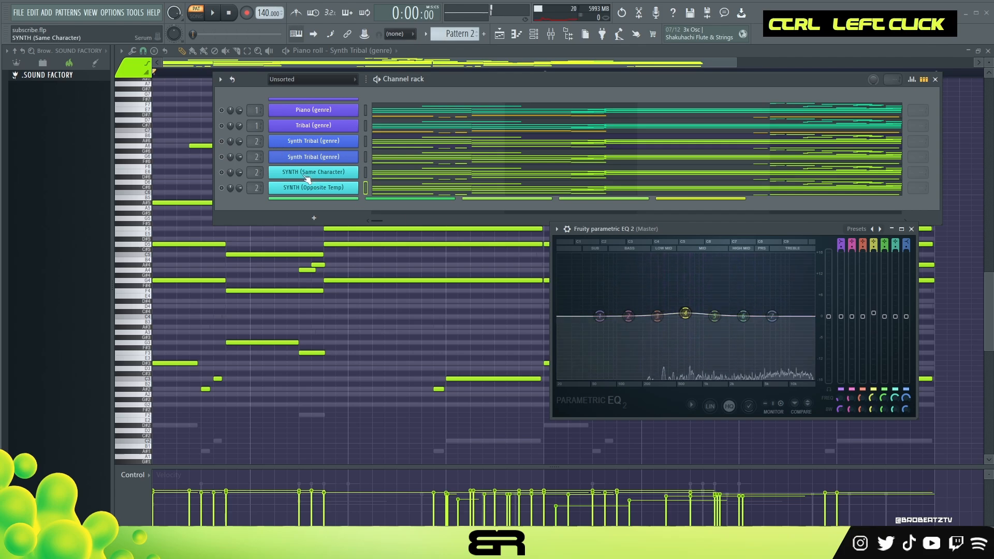
Step: Audition SYNTH (Same Character) alone and move the master EQ's band 4 to a slight boost at about 458 Hz
ctrl+click(222, 172)
ctrl+click(222, 173)
key(space)
key(space)
drag(684, 313, 673, 310)
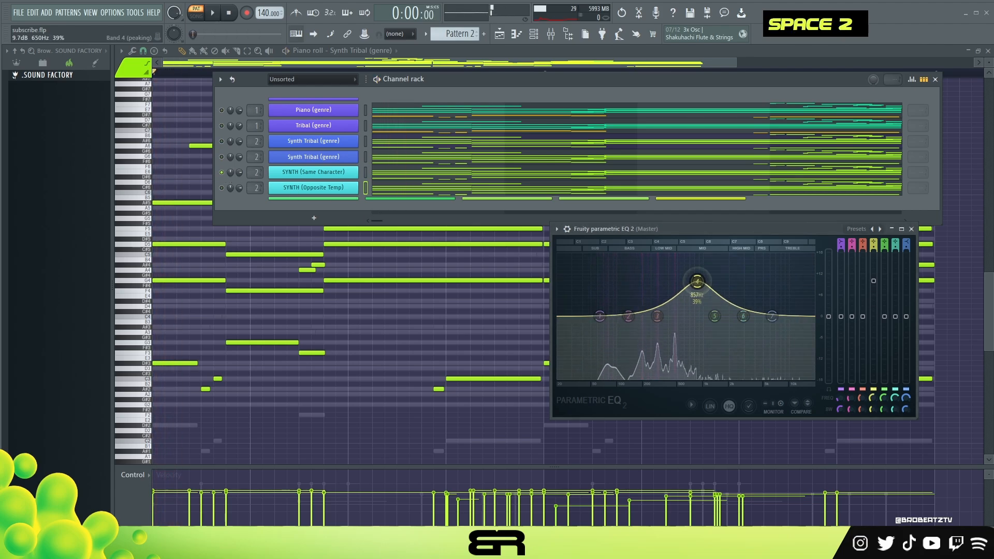
key(space)
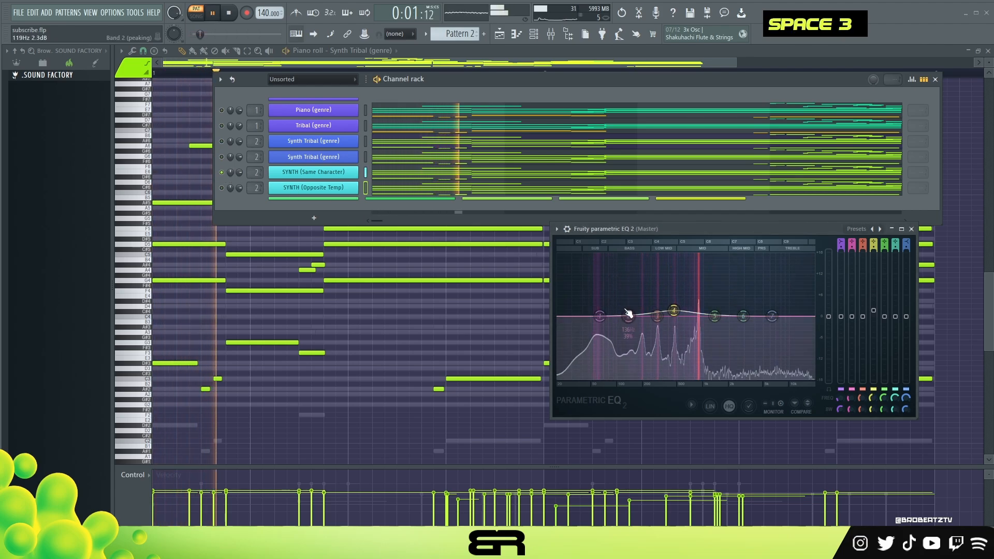
key(space)
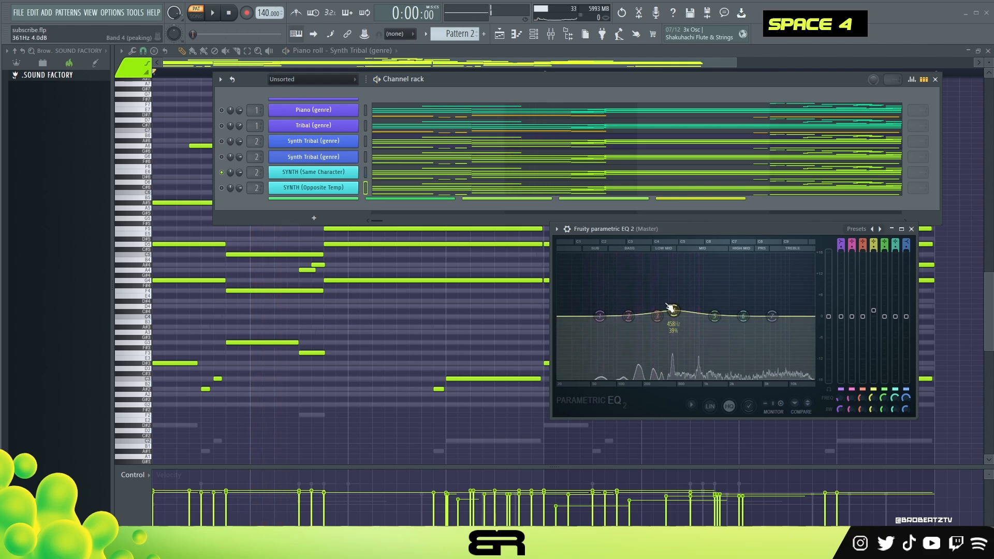
Step: Unmute Piano (genre), play it together with SYNTH (Same Character), and reset band 4 of the master EQ
click(221, 110)
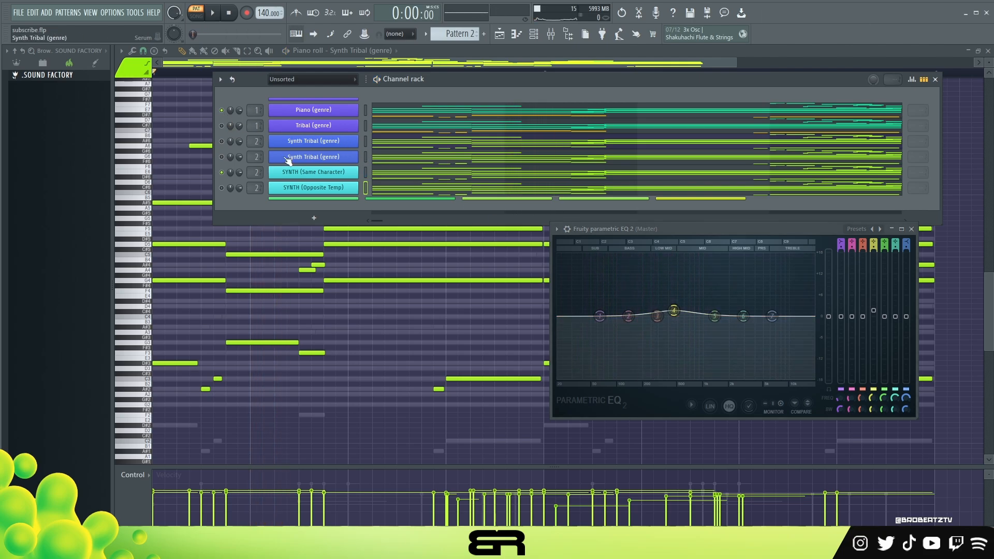
click(215, 13)
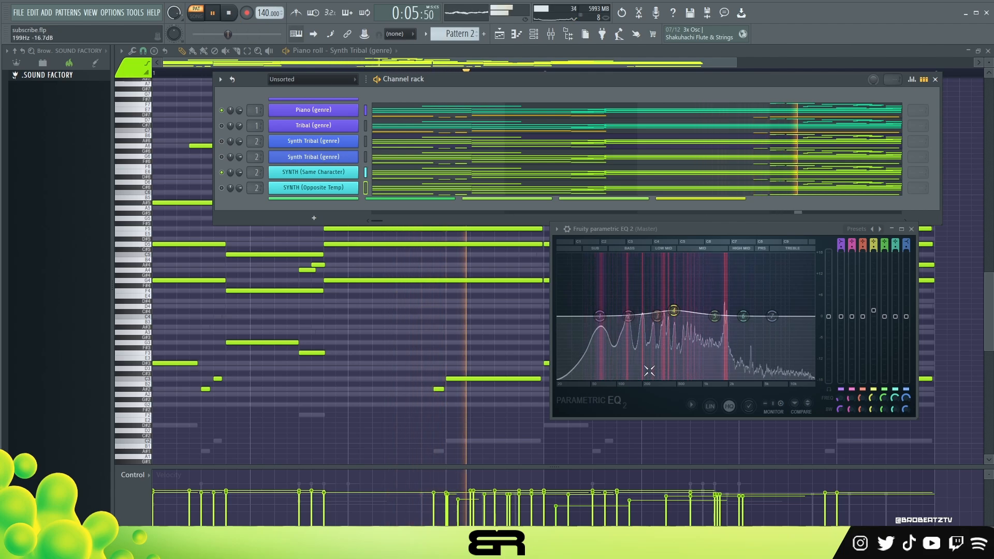
right_click(674, 311)
click(676, 323)
key(space)
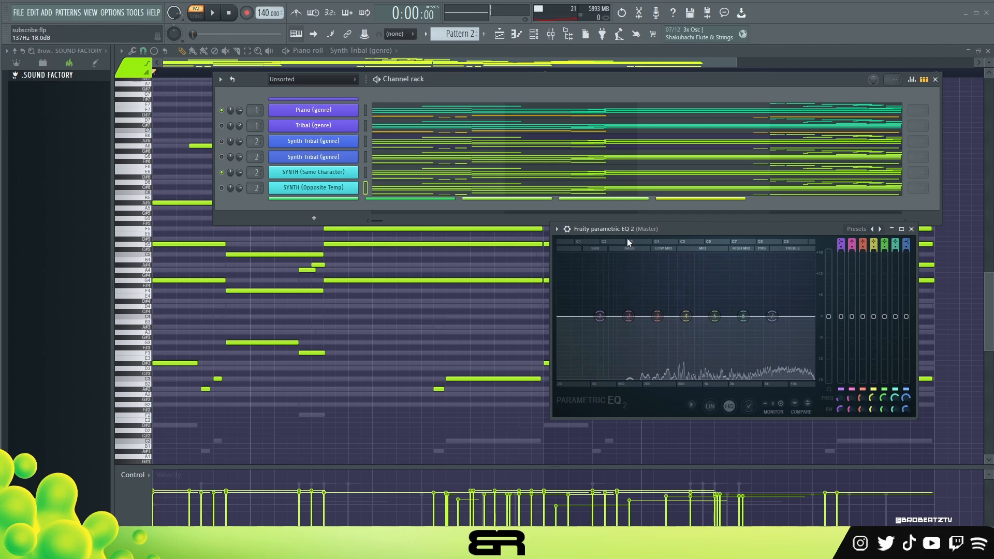
Step: Enable SYNTH (Opposite Temp) instead of SYNTH (Same Character) and try boosts on master EQ bands 3, 4 and 5
click(222, 174)
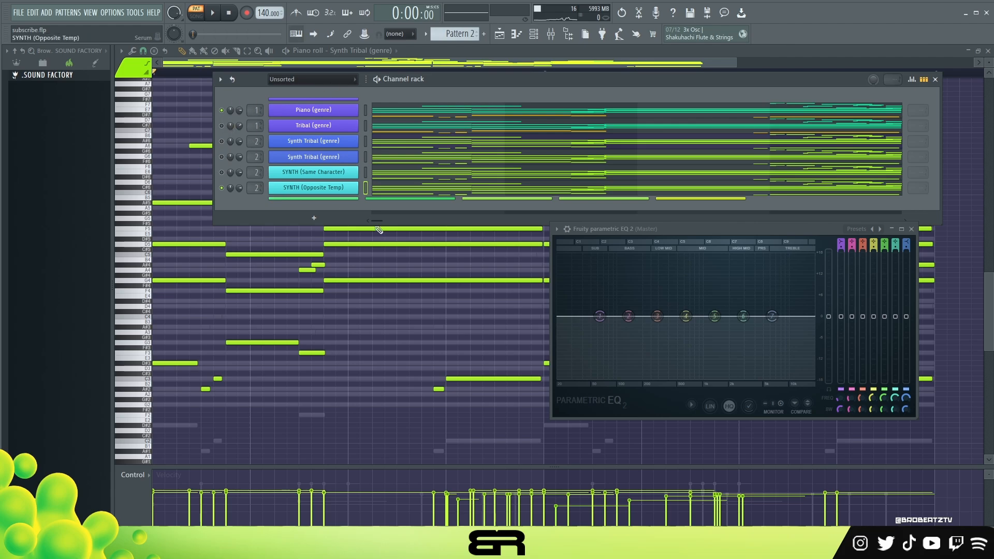
drag(714, 316, 639, 280)
drag(656, 316, 777, 292)
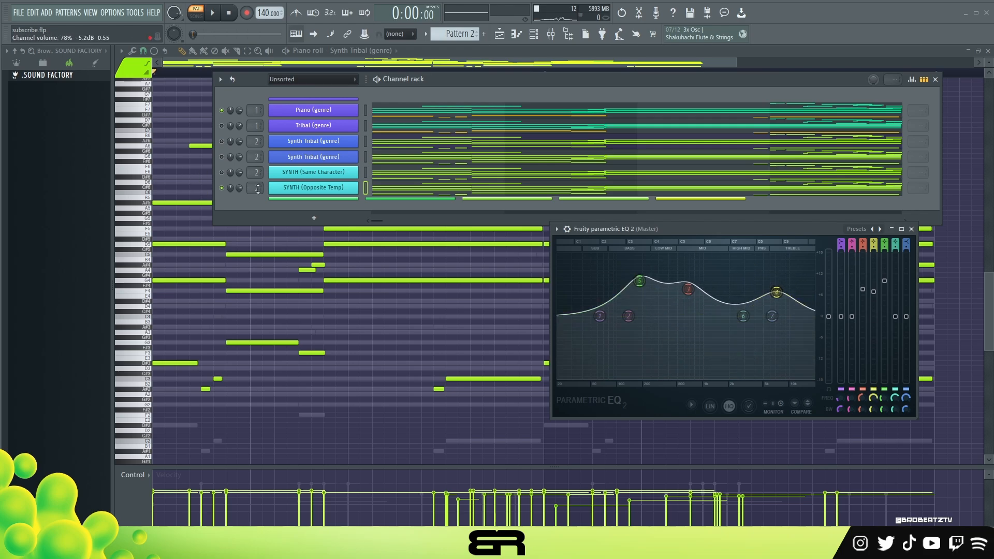
ctrl+click(306, 191)
key(space)
key(space)
Step: Reset the boosted bands of the master EQ and play Piano (genre) together with SYNTH (Opposite Temp)
right_click(639, 281)
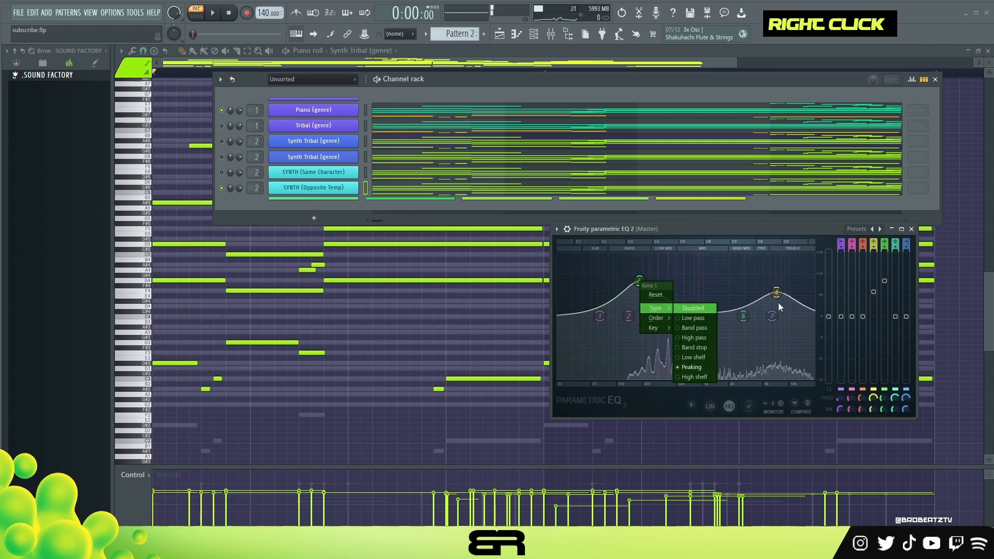
click(653, 294)
right_click(775, 293)
click(786, 306)
key(space)
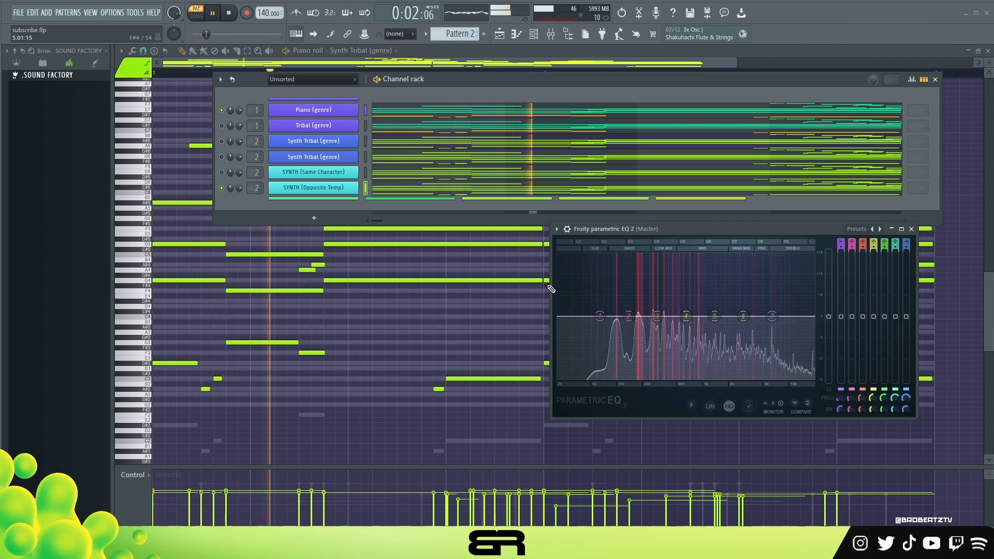
key(space)
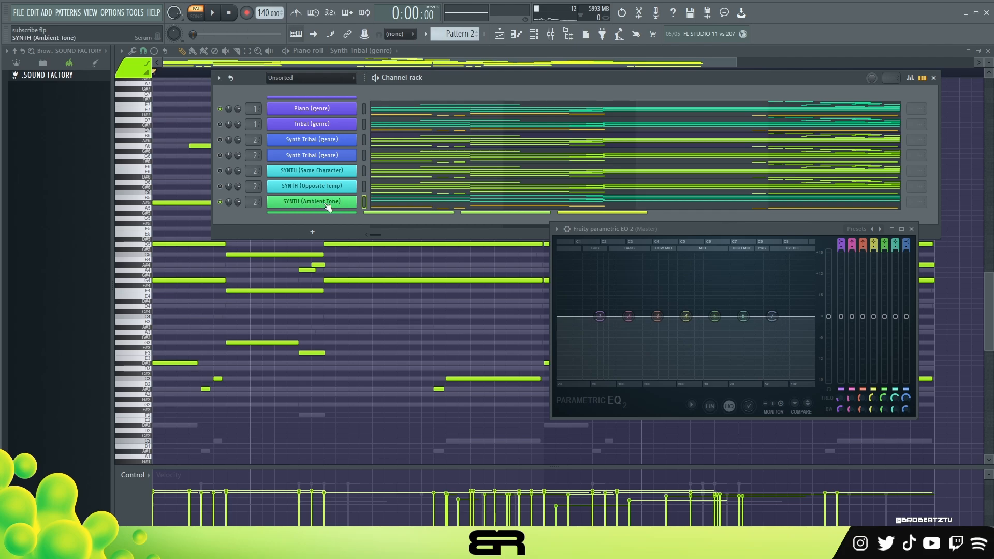
Step: Solo the SYNTH (Ambient Tone) channel and play it on its own
ctrl+click(305, 199)
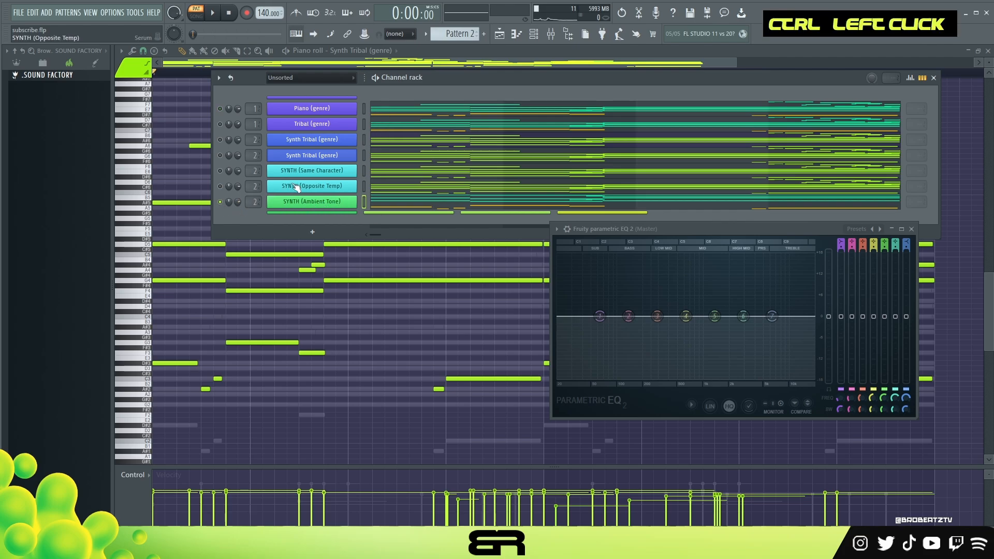
key(space)
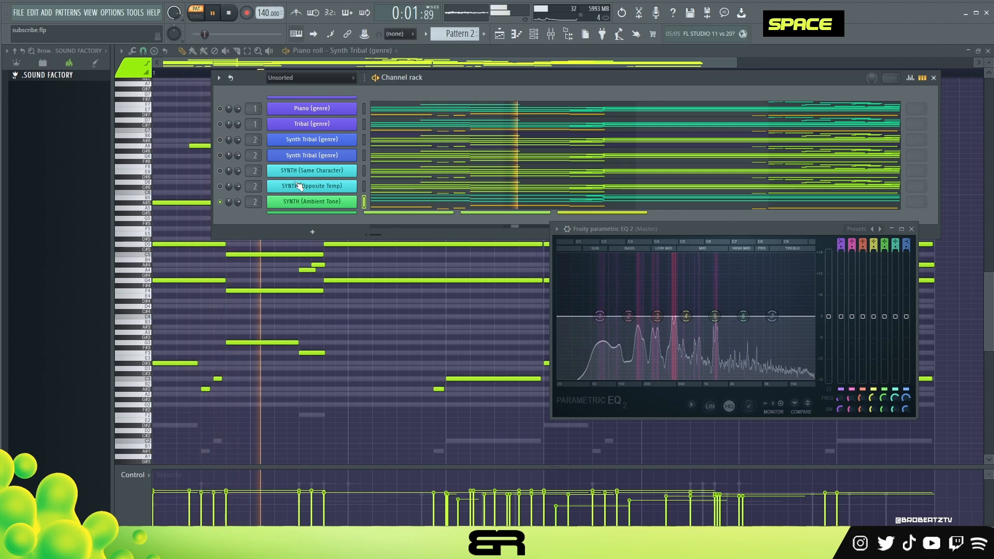
key(space)
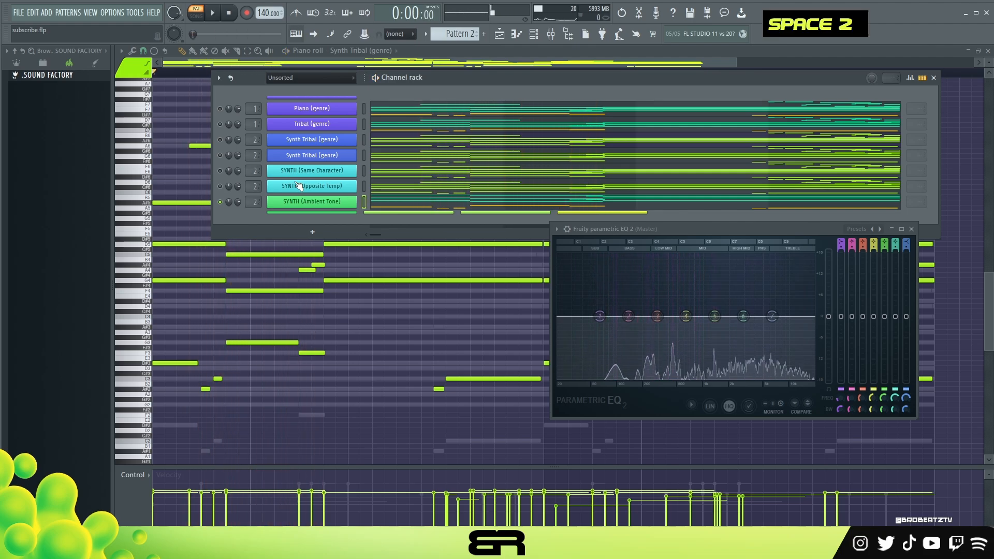
Step: Play Piano (genre) alone, and compare it with Piano (genre) and SYNTH (Ambient Tone) playing together
ctrl+click(220, 110)
key(space)
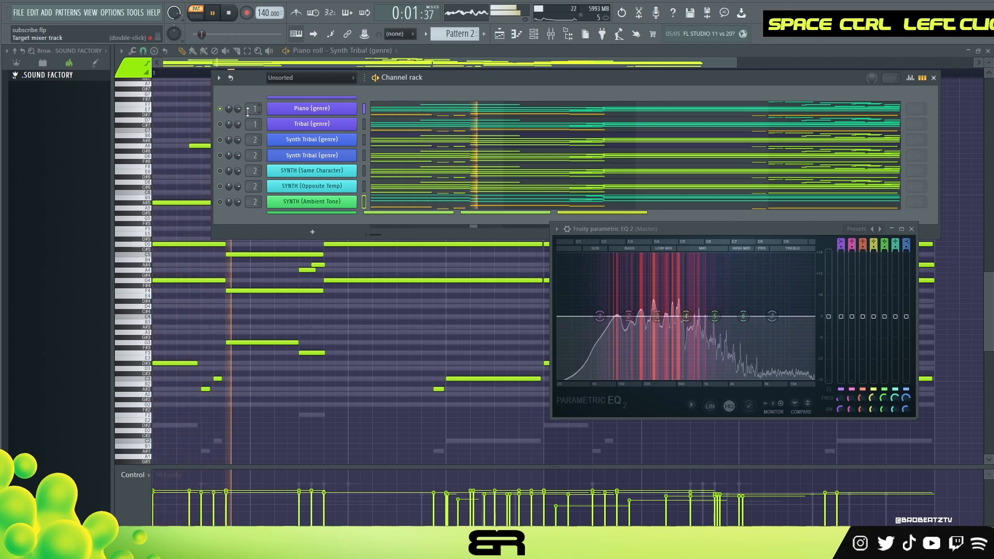
key(space)
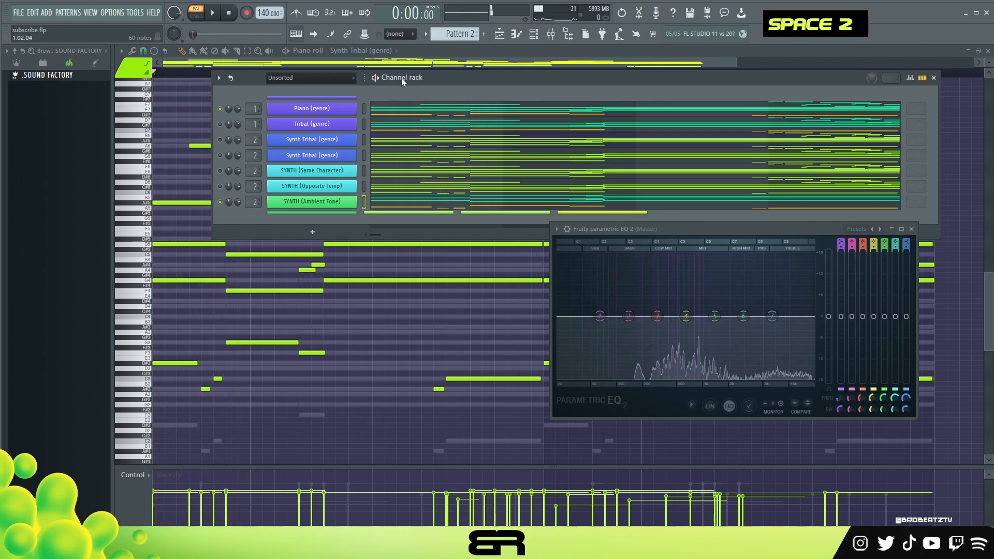
key(space)
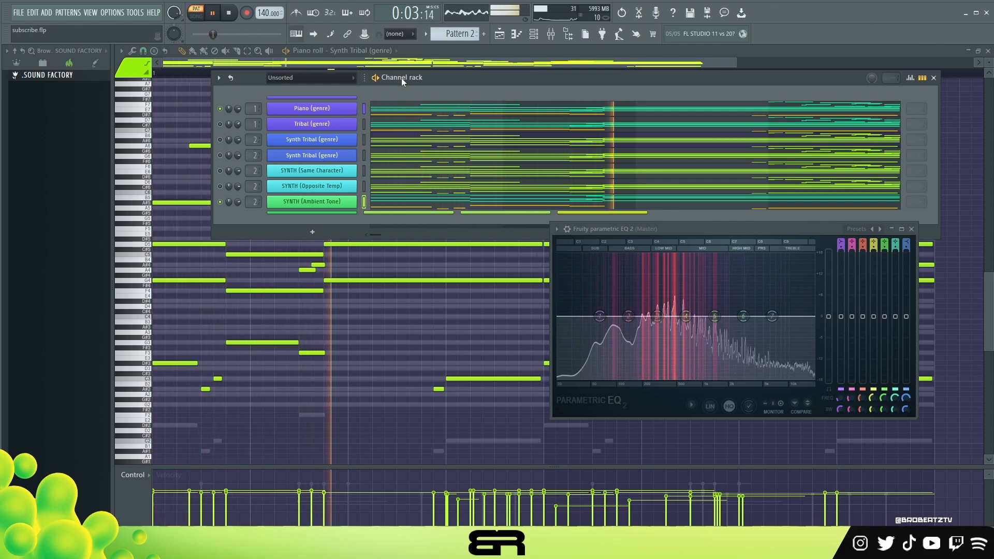
Step: Play SYNTH (M.Effects) together with Piano (genre) and SYNTH (Ambient Tone), then stop playback
key(space)
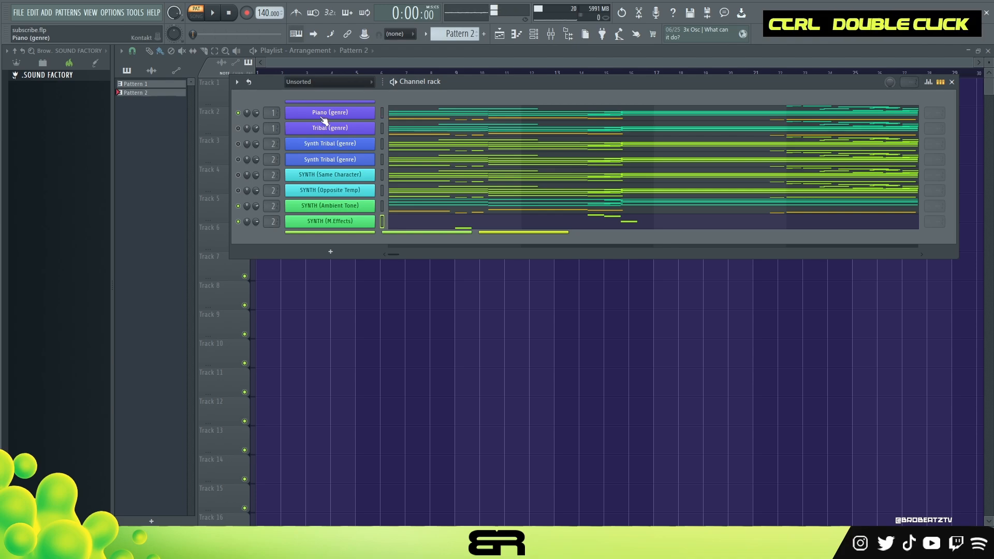
ctrl+double_click(336, 225)
key(space)
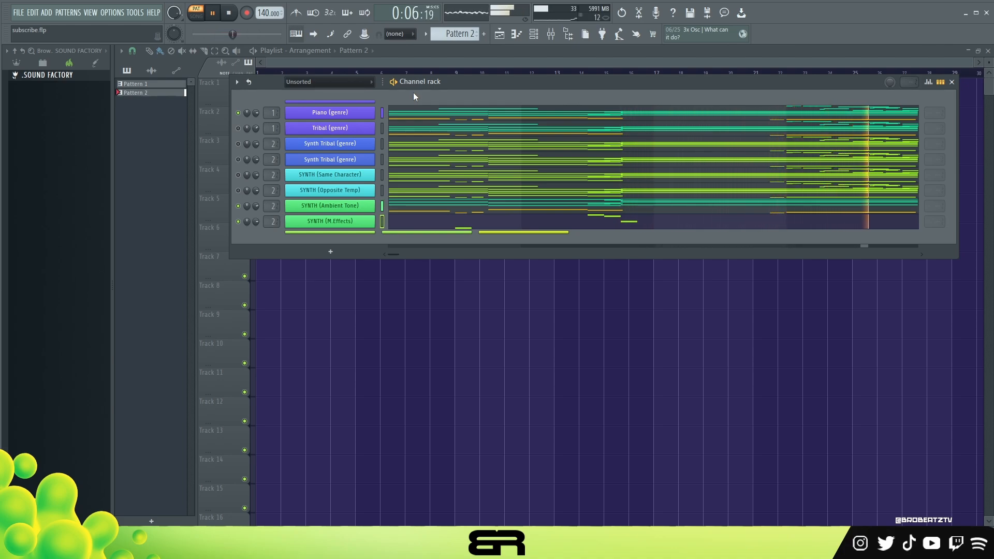
key(space)
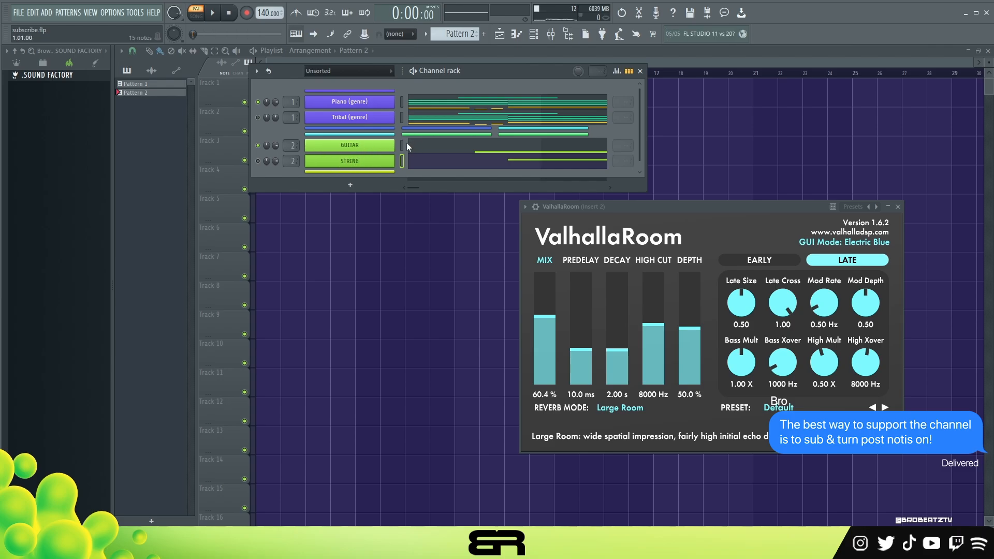
Step: Shift the ValhallaRoom reverb window around the workspace, then close it
drag(609, 205, 564, 198)
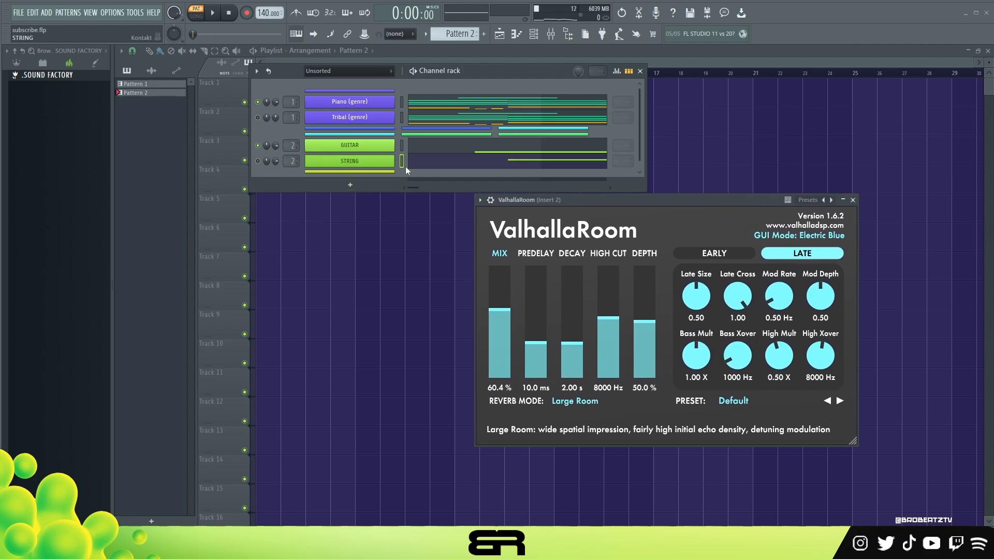
drag(628, 199, 652, 207)
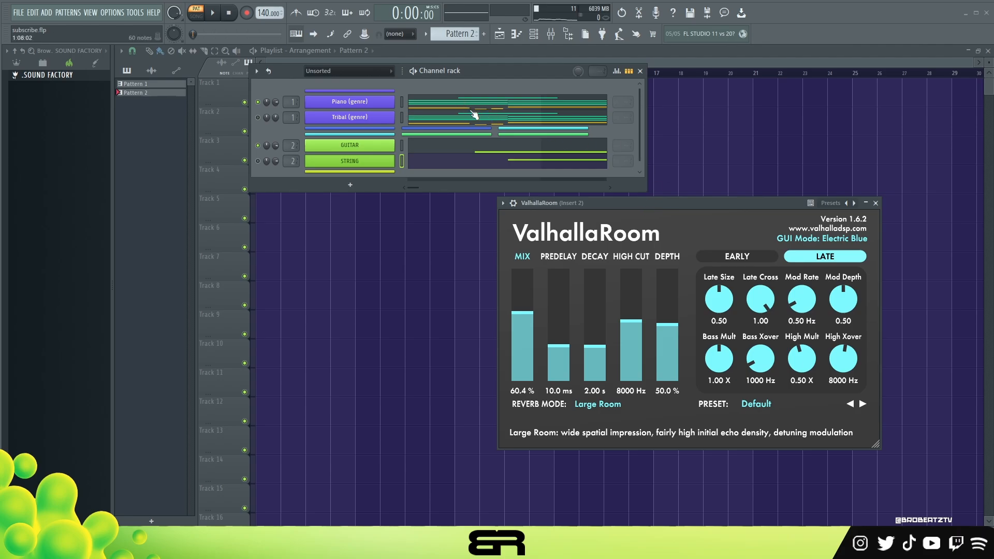
click(875, 203)
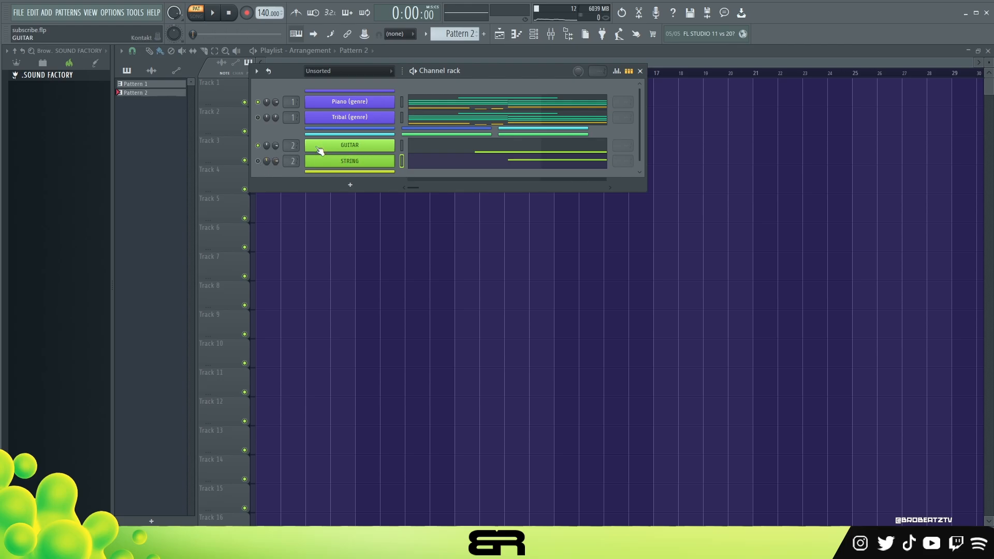
Step: View the nylon guitar instrument on the GUITAR channel, close it and open the channel's notes in the piano roll
click(386, 147)
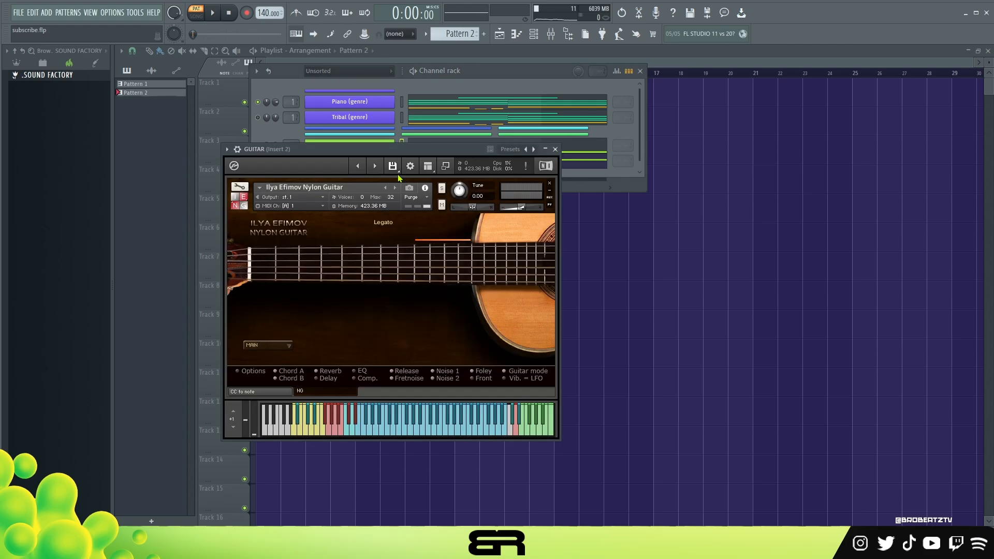
drag(398, 150, 510, 153)
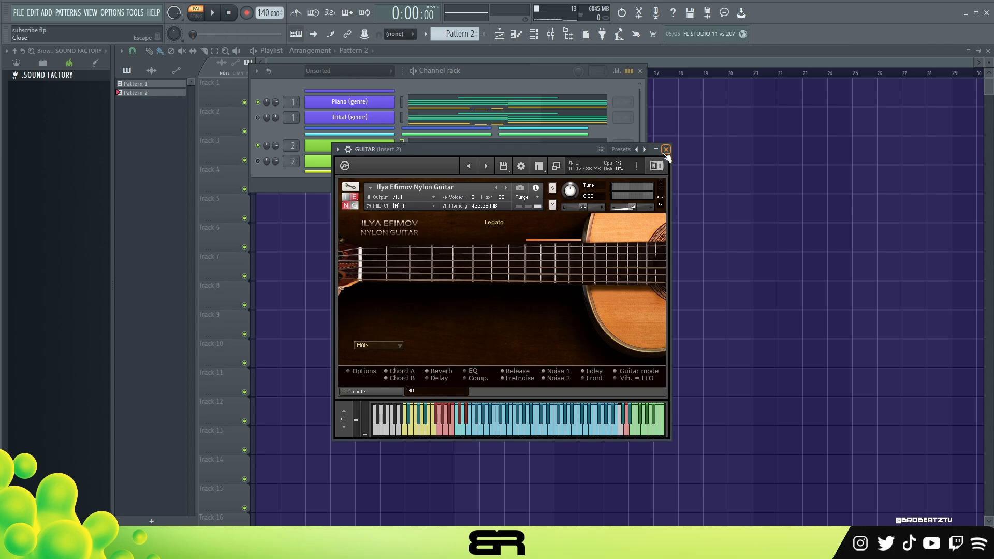
click(666, 149)
click(510, 160)
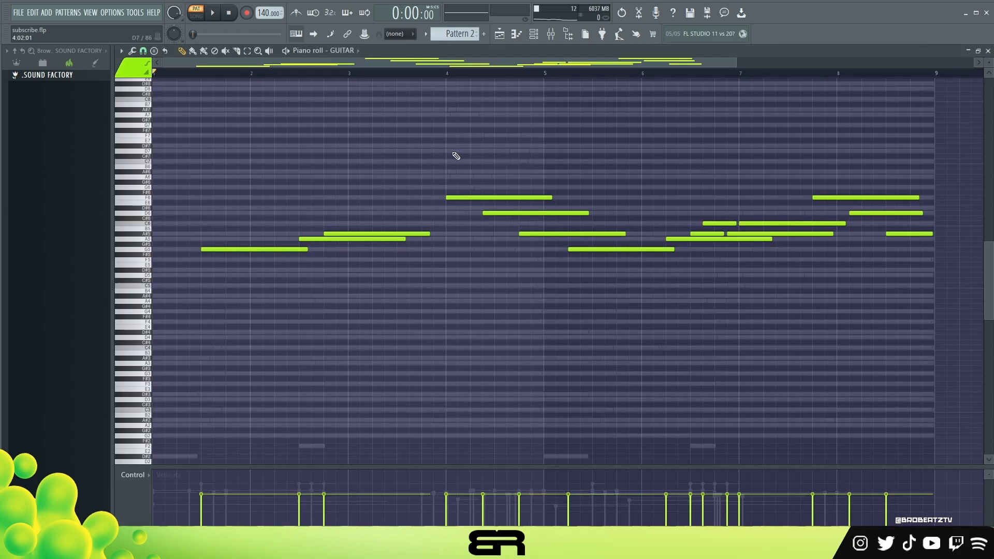
Step: Highlight the whole GUITAR melody in the piano roll, then clear the selection
mouse_move(204, 150)
mouse_down()
mouse_move(770, 288)
mouse_move(930, 308)
mouse_up()
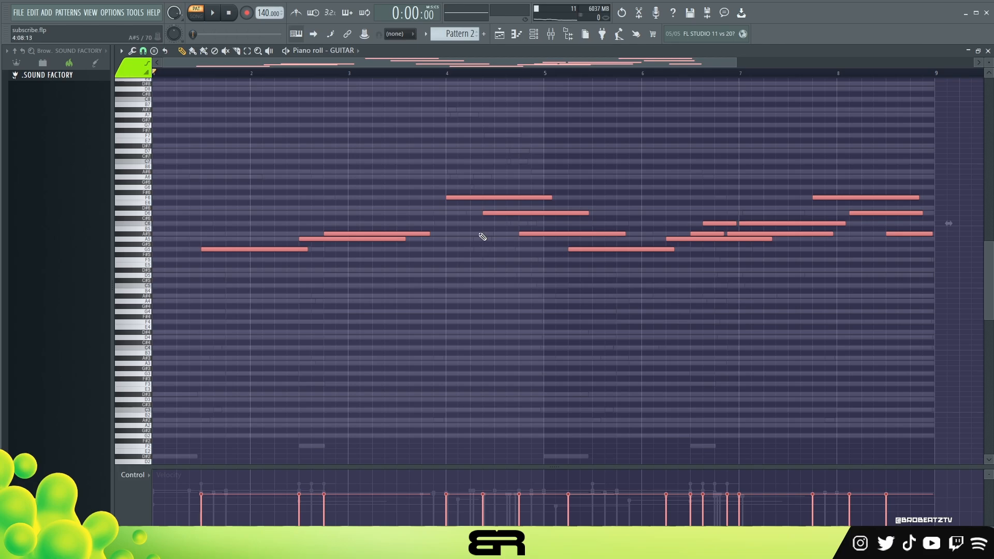
right_click(333, 226)
key(ctrl+a)
mouse_move(244, 249)
mouse_down()
mouse_move(188, 250)
mouse_move(244, 254)
mouse_up()
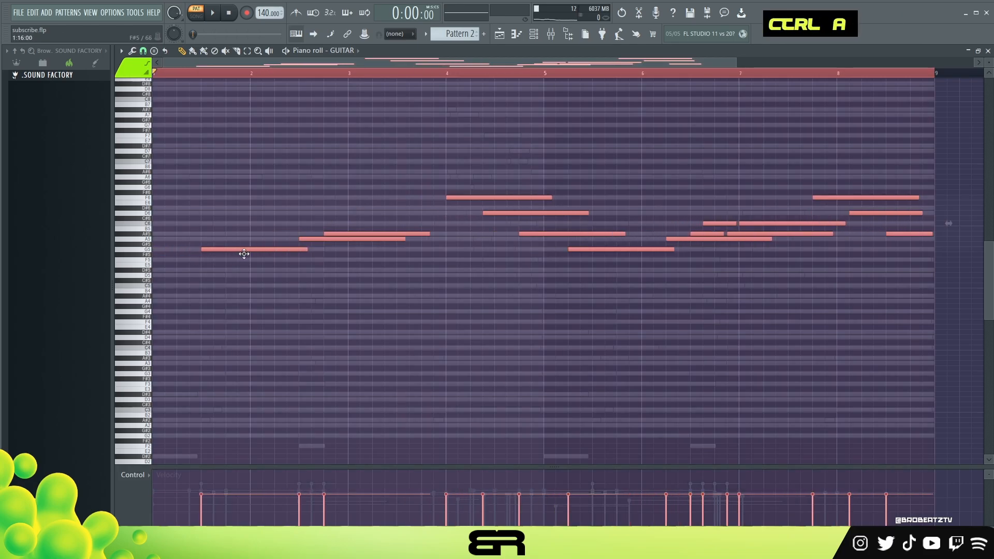
right_click(304, 293)
Step: Highlight several chord notes of Piano (genre) in the piano roll for comparison, then return to the GUITAR notes
click(533, 34)
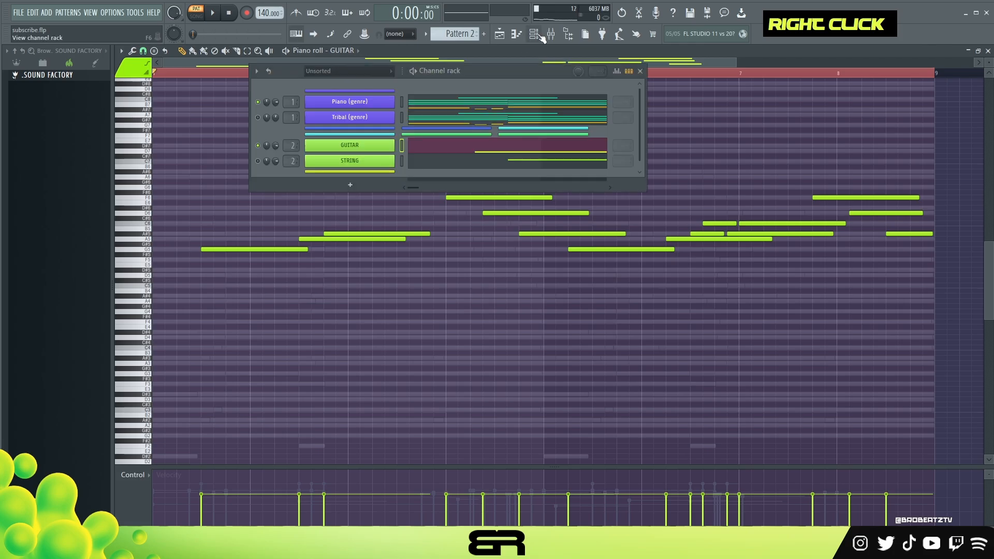
click(496, 106)
ctrl+click(357, 233)
ctrl+shift+click(341, 259)
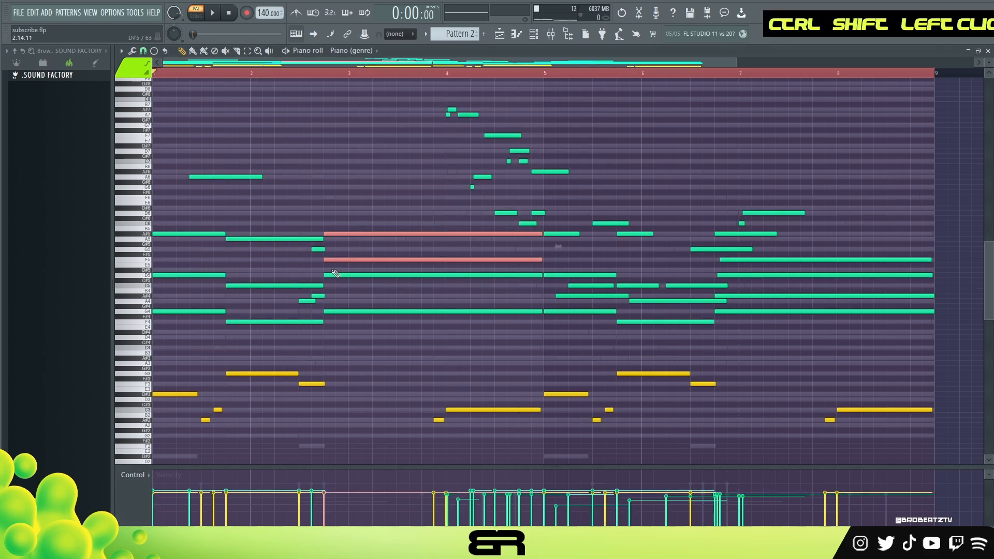
ctrl+shift+click(306, 301)
right_click(346, 163)
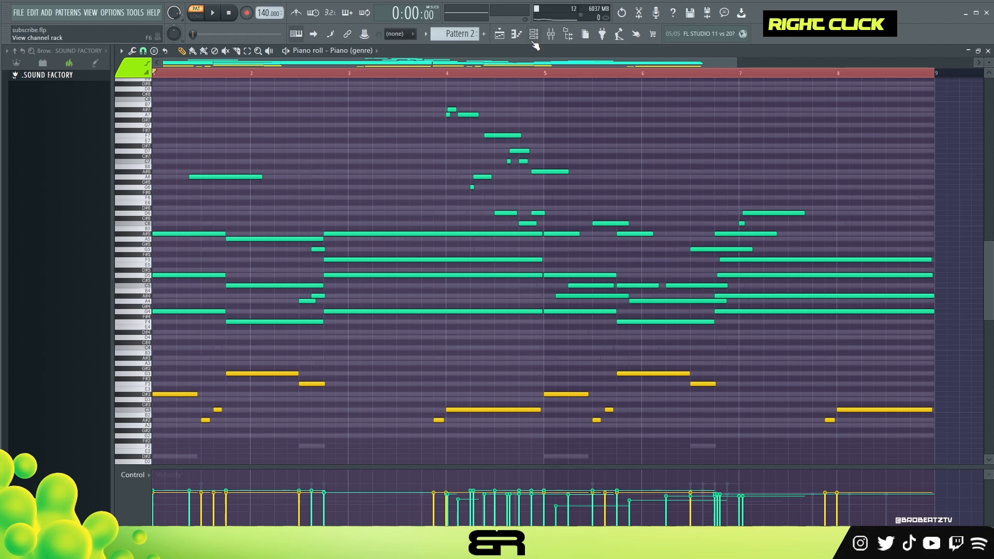
click(534, 33)
click(437, 154)
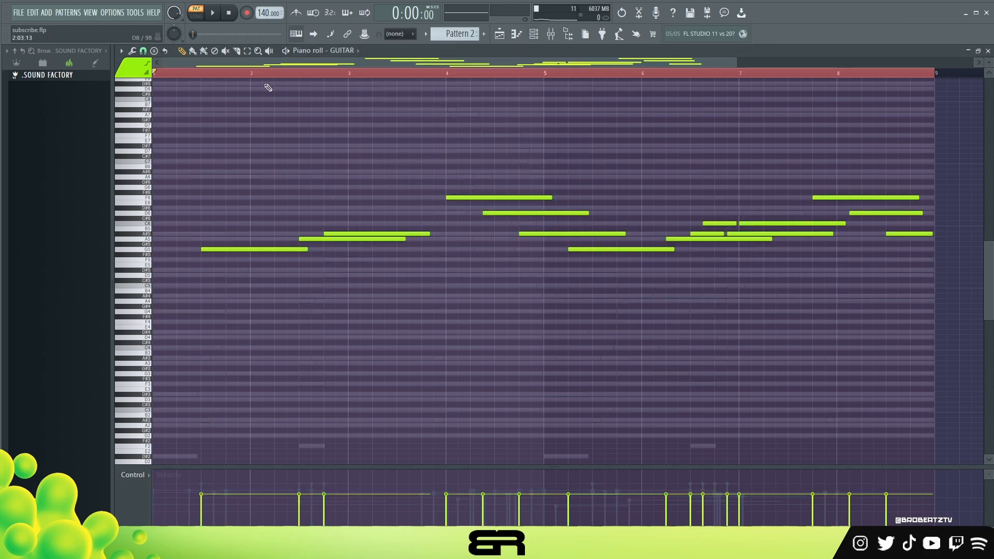
Step: Raise the velocity of all GUITAR notes and play the melody with Piano (genre)
double_click(266, 73)
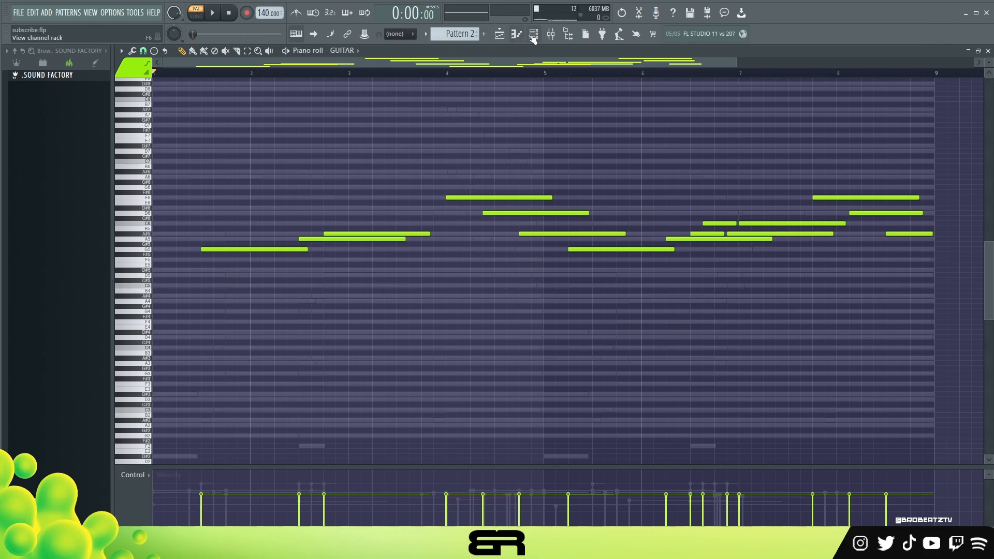
scroll(570, 222, up, 3)
key(space)
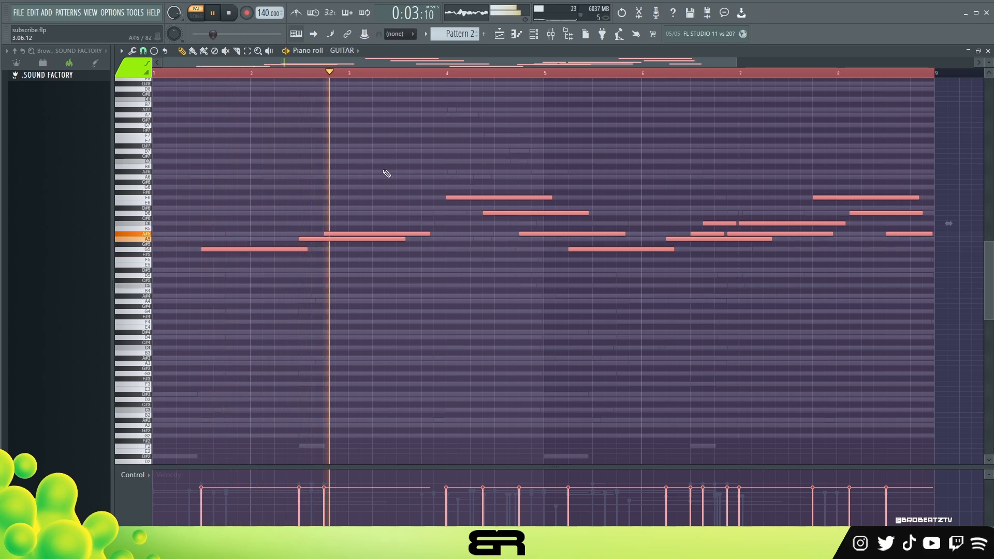
right_click(412, 178)
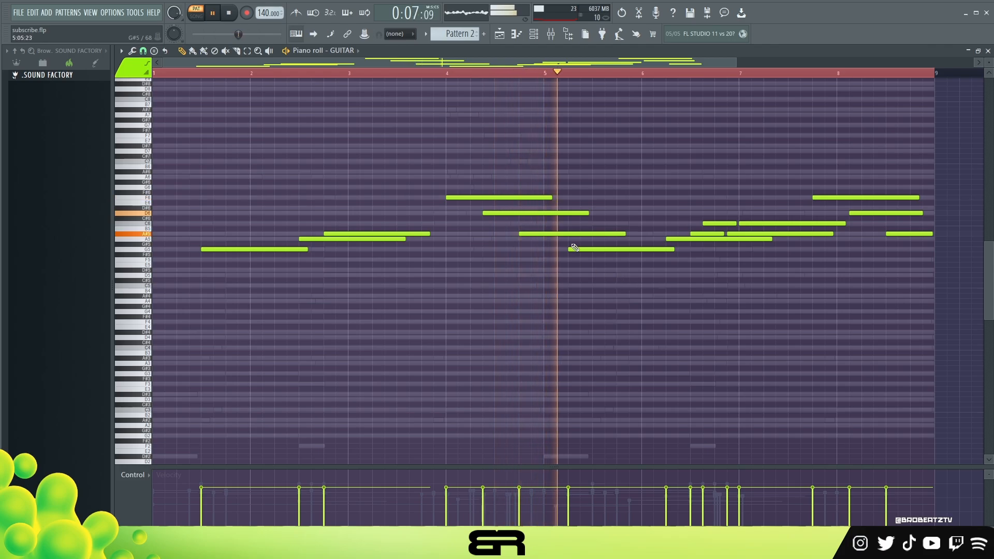
key(space)
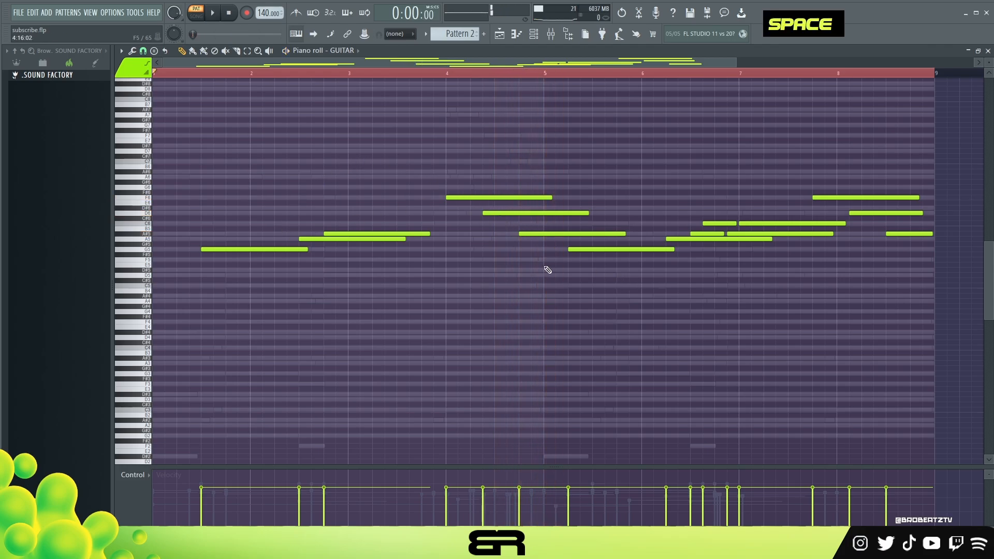
right_click(564, 269)
Step: Open the STRING notes in the piano roll, then mute GUITAR and enable STRING in the channel rack
click(538, 41)
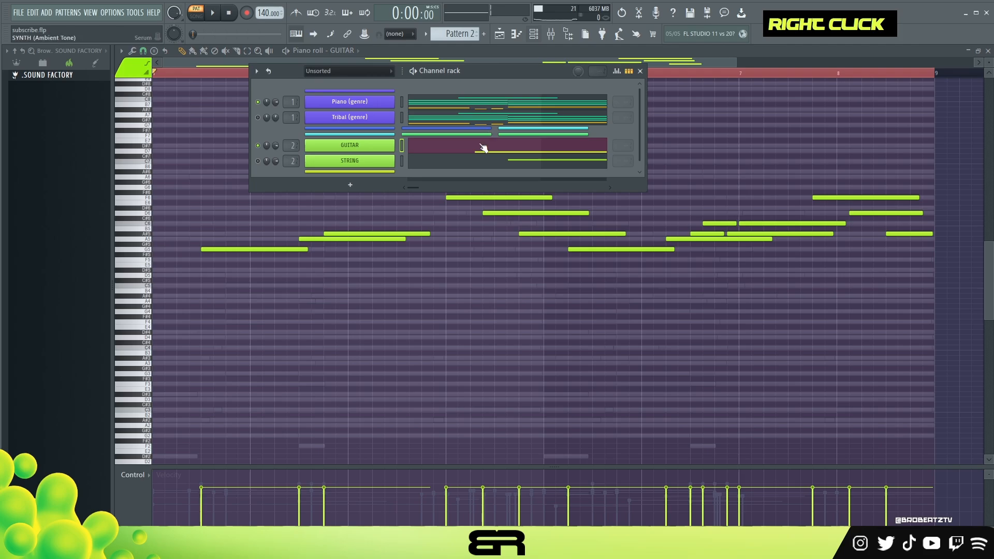
right_click(450, 167)
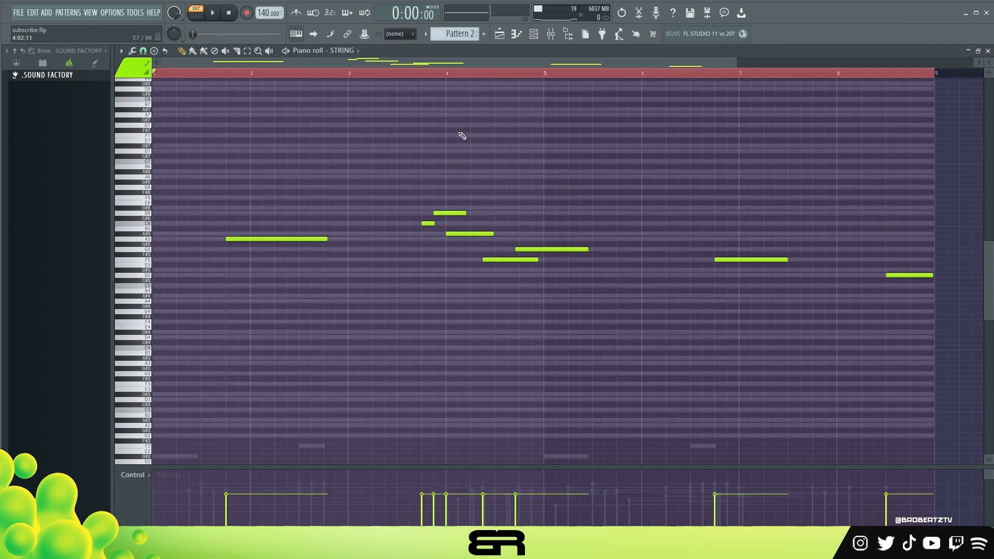
click(534, 36)
double_click(258, 161)
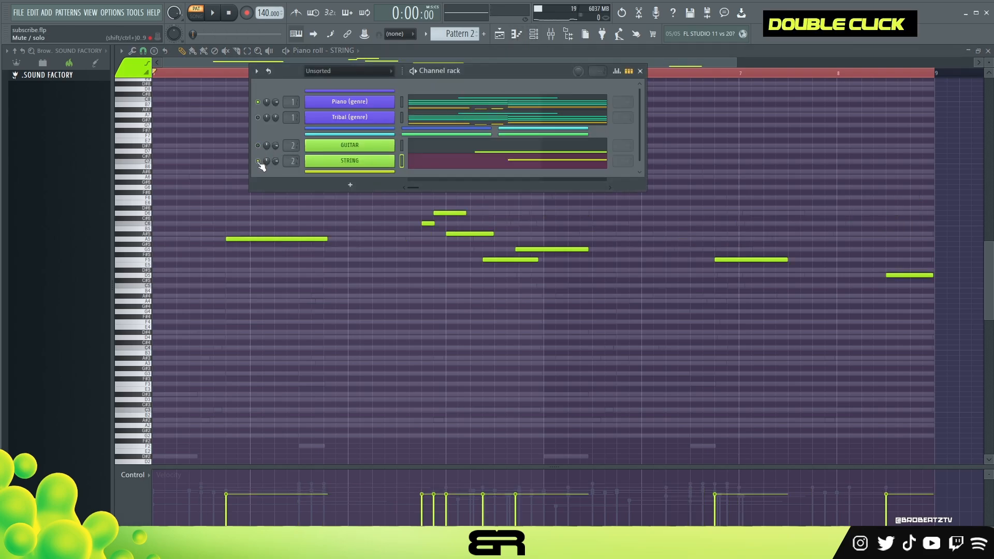
right_click(294, 218)
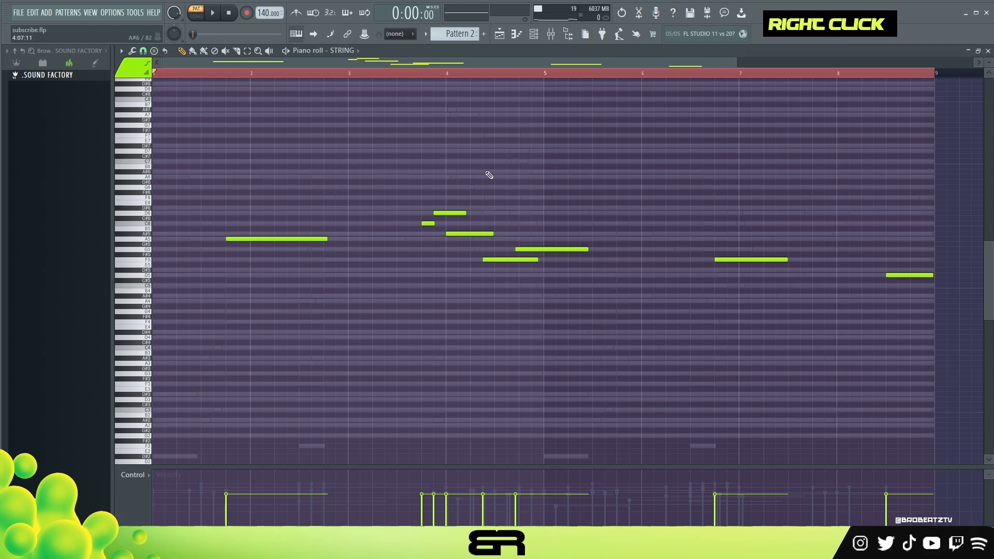
Step: Clear the time selection in the STRING piano roll and play the string melody with Piano (genre)
click(223, 73)
drag(223, 73, 121, 76)
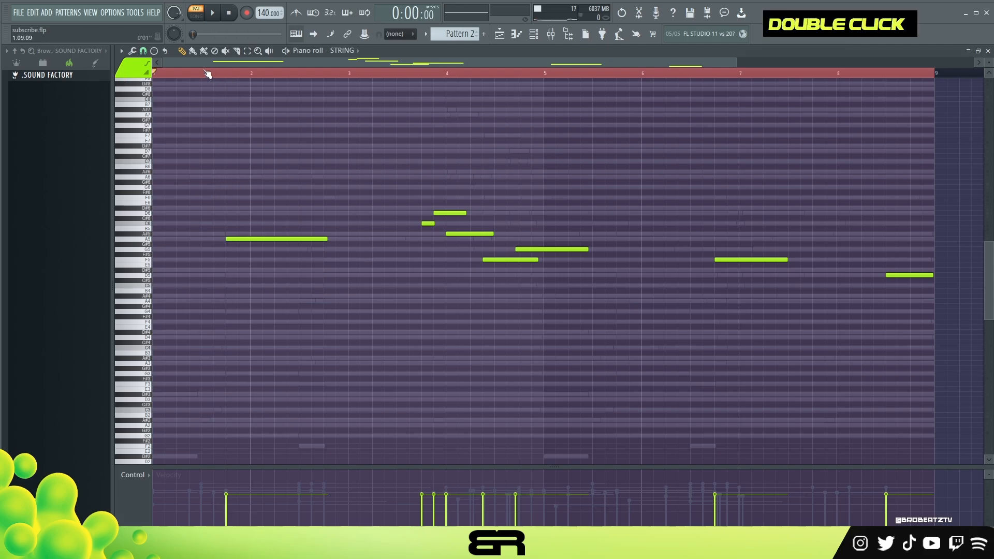
key(space)
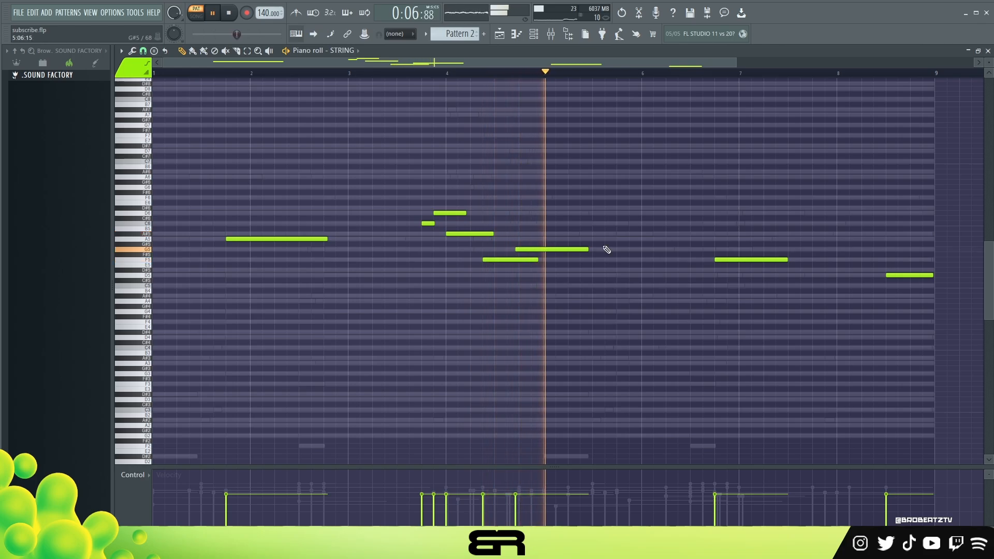
key(space)
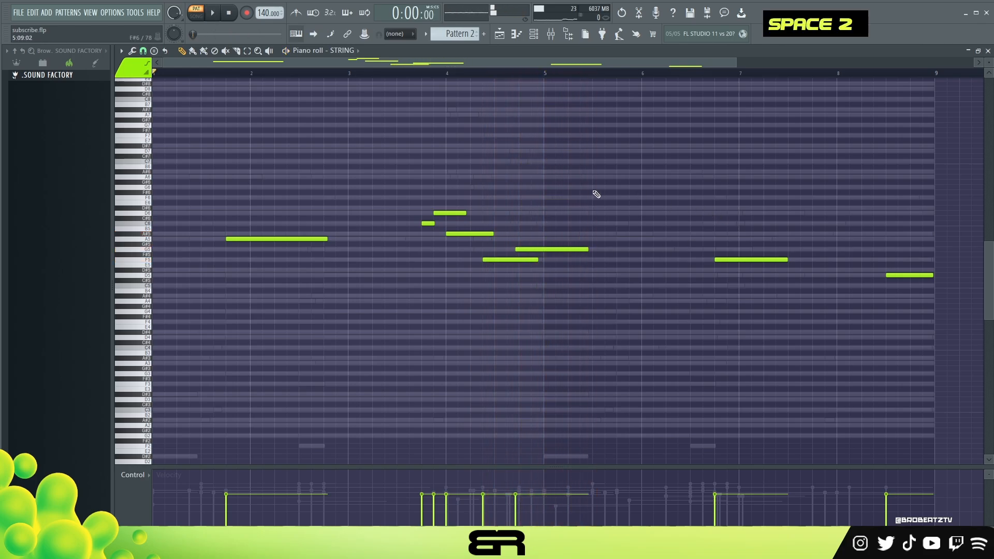
Step: Draw a STRING channel volume envelope that peaks just before bar 2 and fades out by bar 3, and play it
click(144, 480)
click(235, 505)
mouse_move(237, 505)
mouse_down()
mouse_move(226, 497)
mouse_move(238, 495)
mouse_up()
drag(238, 495, 348, 522)
key(space)
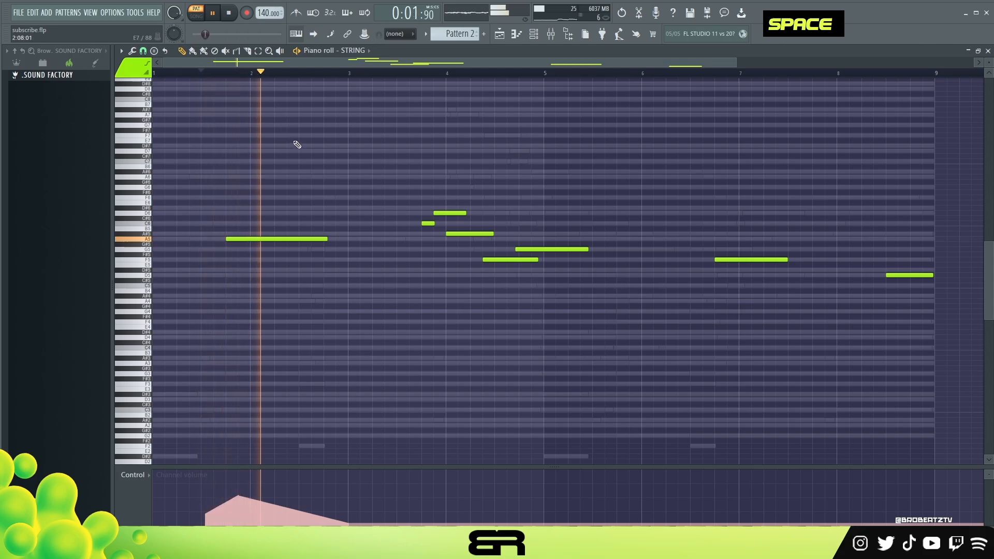
key(space)
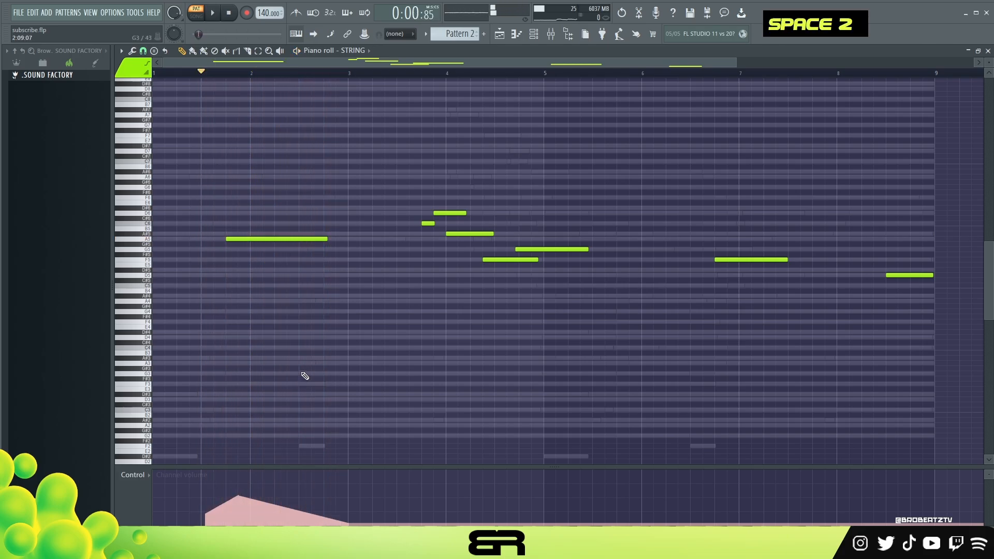
Step: Switch the STRING control lane back to note velocity and show the channel rack
right_click(385, 305)
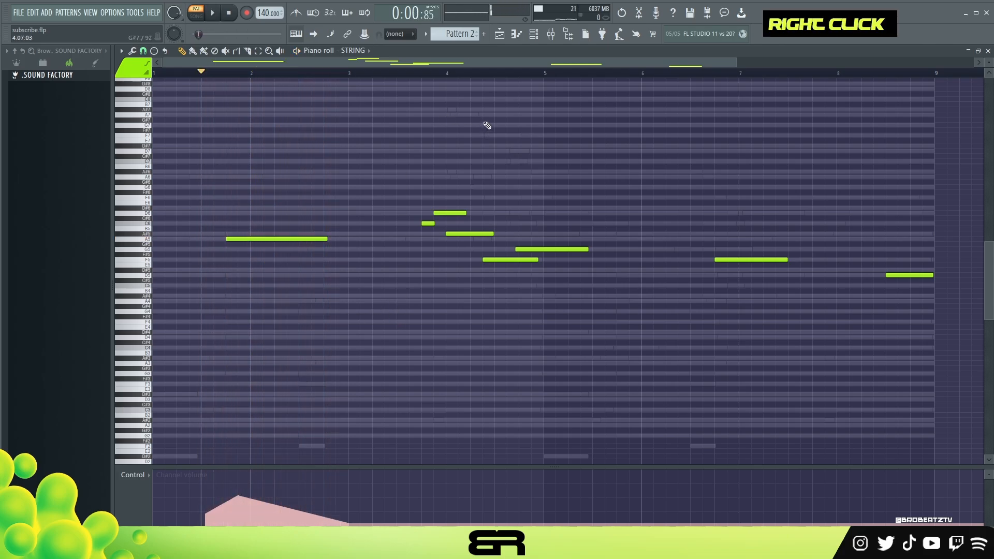
click(133, 474)
click(147, 507)
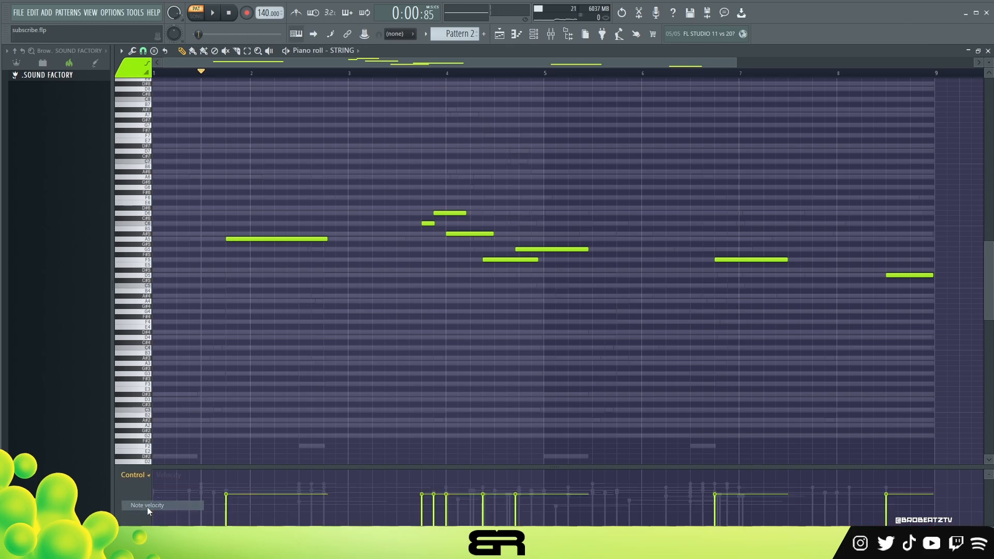
click(534, 38)
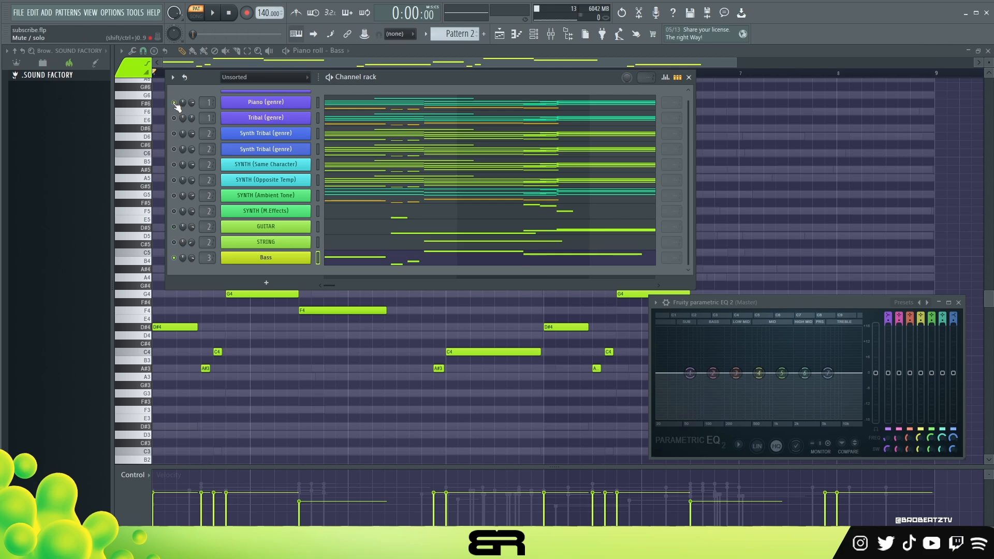
Step: Play Piano (genre) together with Bass while watching the master EQ spectrum
key(space)
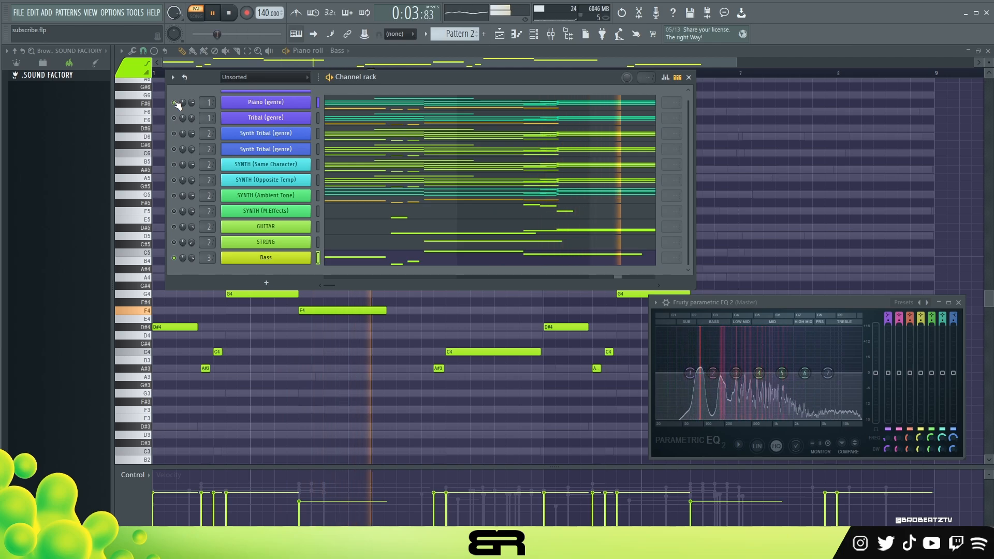
key(space)
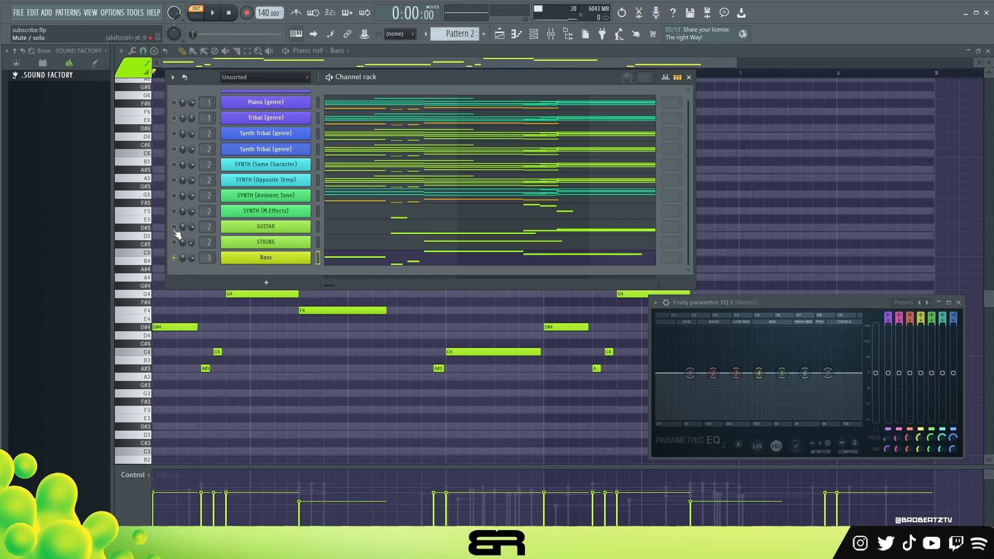
Step: Play GUITAR together with Bass, then slightly boost band 6 of the master EQ
key(space)
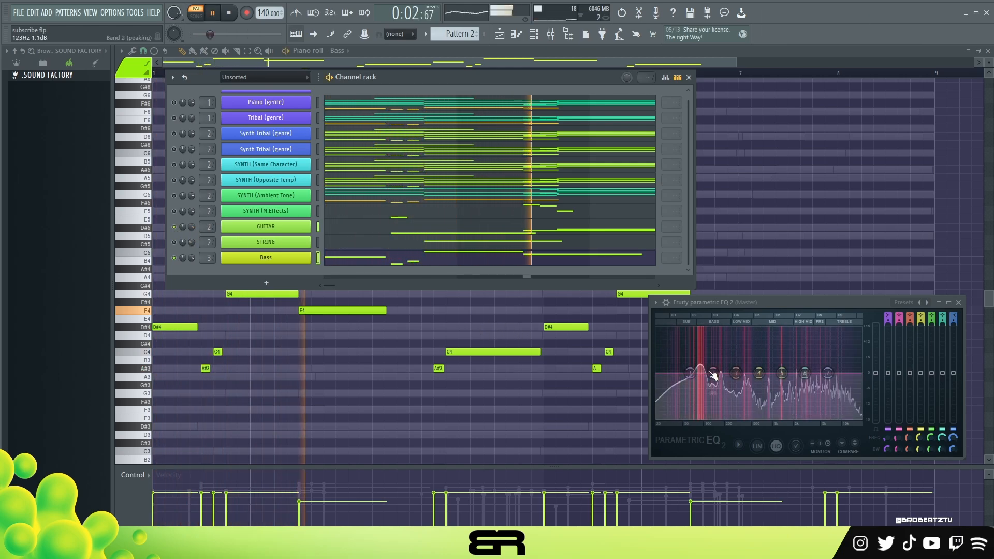
key(space)
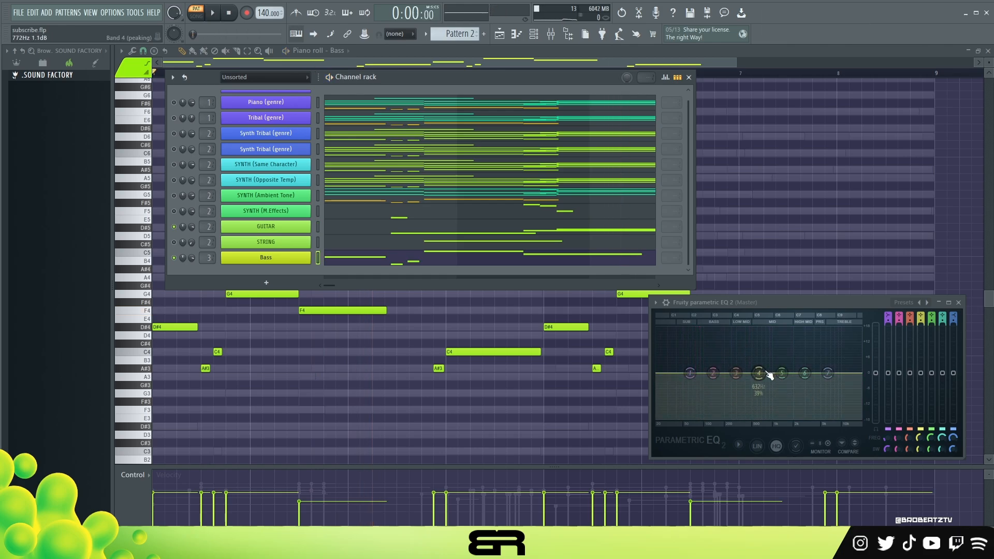
drag(804, 372, 810, 369)
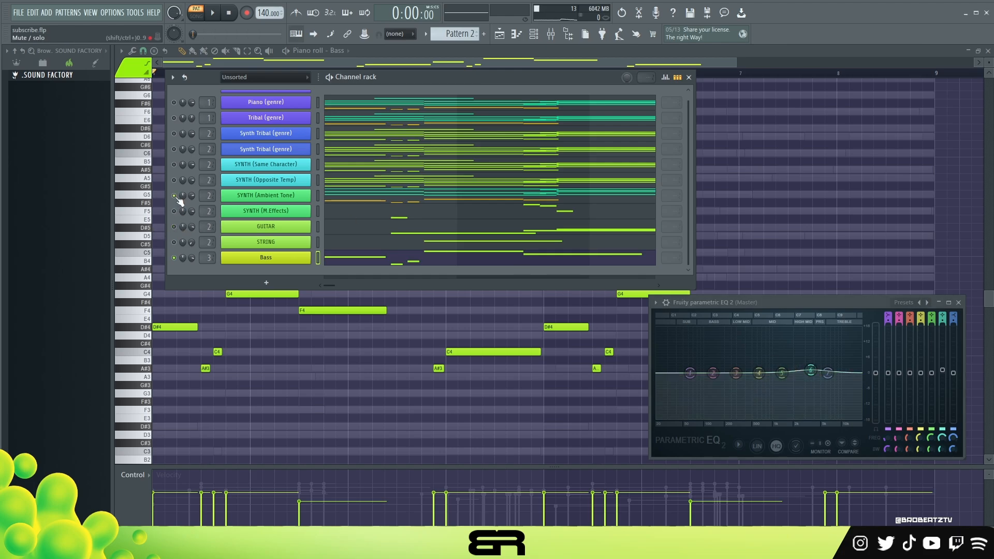
Step: Play Bass with SYNTH (Ambient Tone), then with the upper Synth Tribal (genre) channel in its place
key(space)
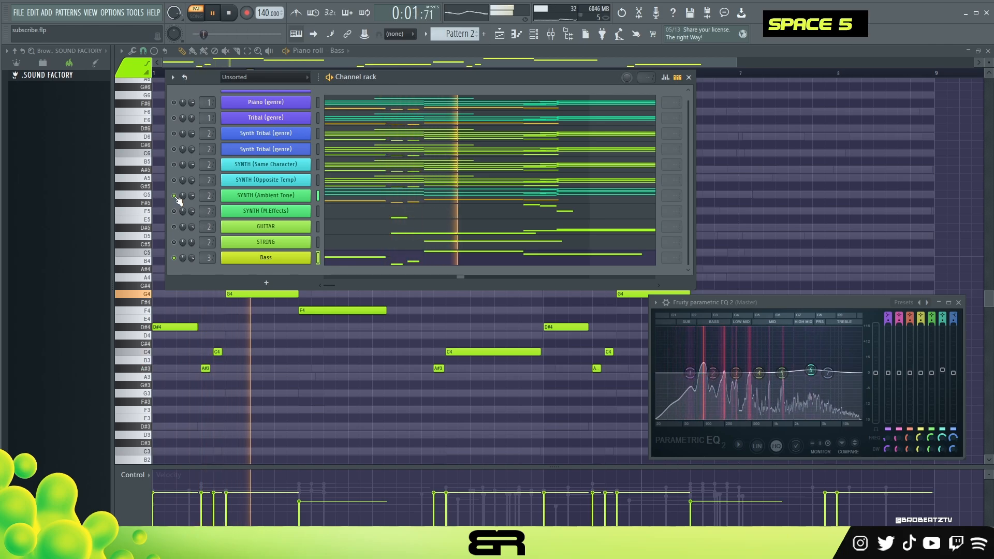
key(space)
key(space)
key(space)
key(space)
key(space)
key(space)
double_click(174, 133)
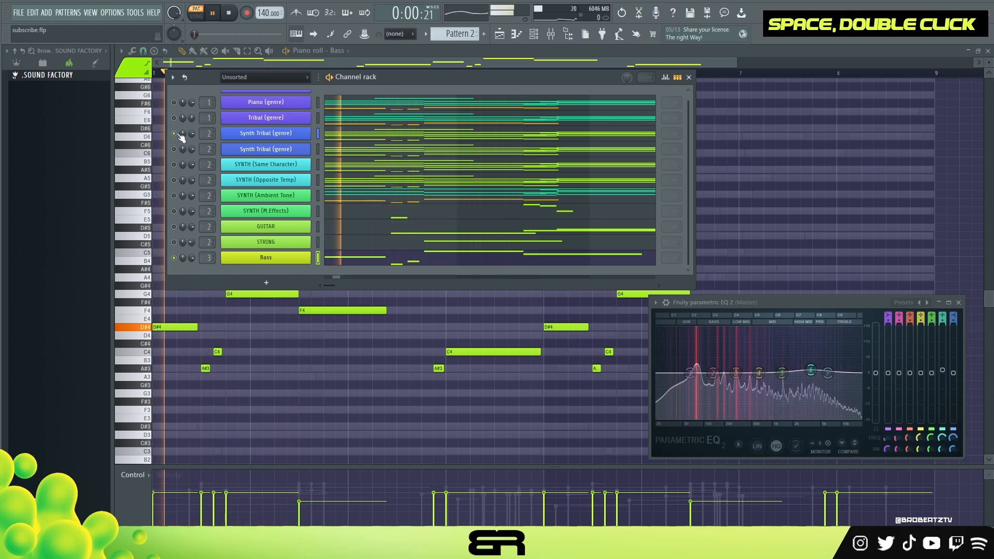
key(space)
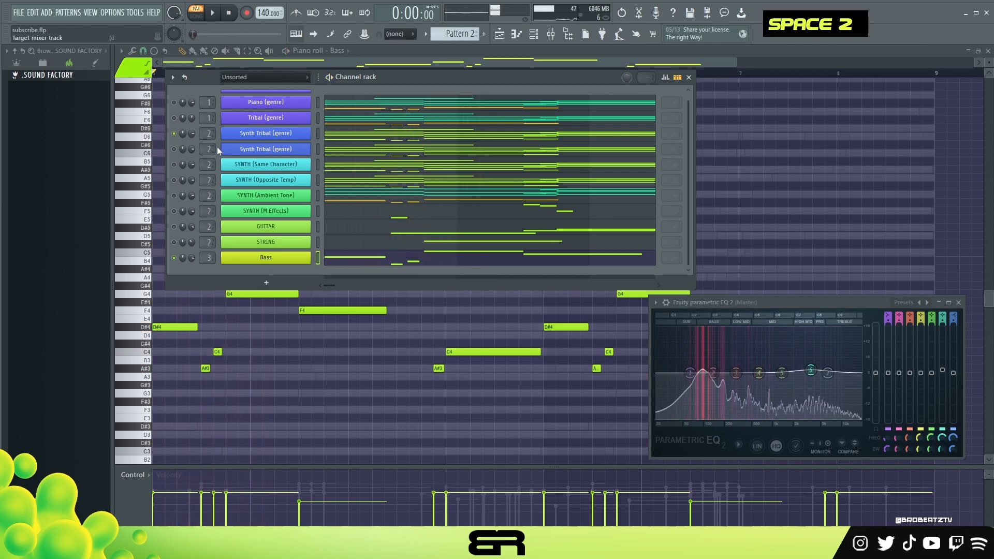